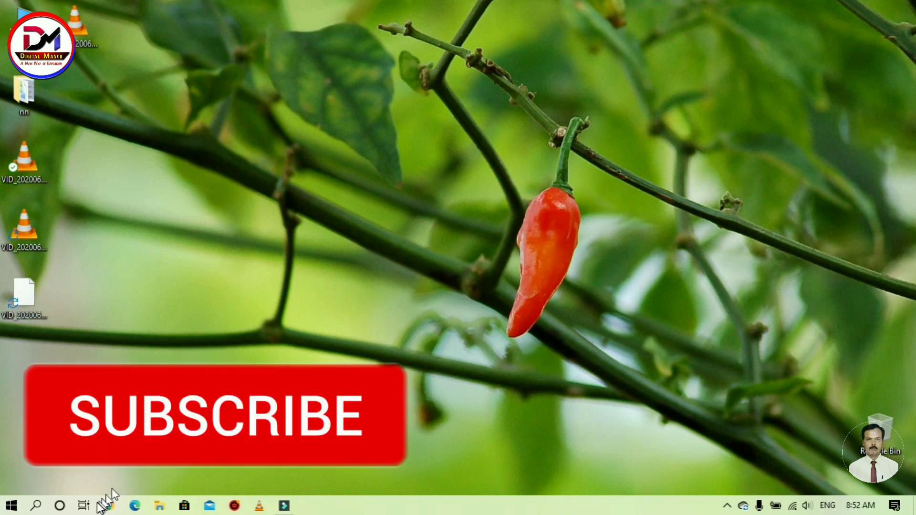
# In Chrome, search Google for "udise plus" and open the UDISE+ login page.
pyautogui.click(110, 506)
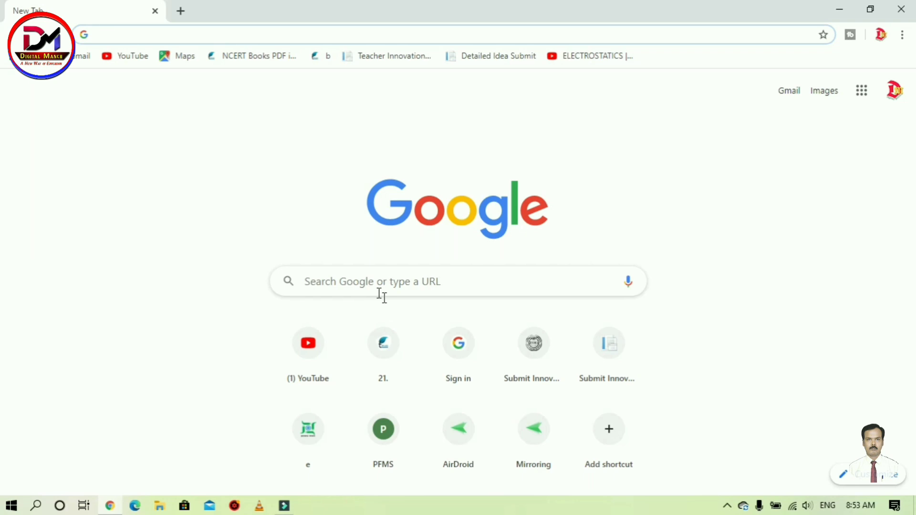
pyautogui.write('u')
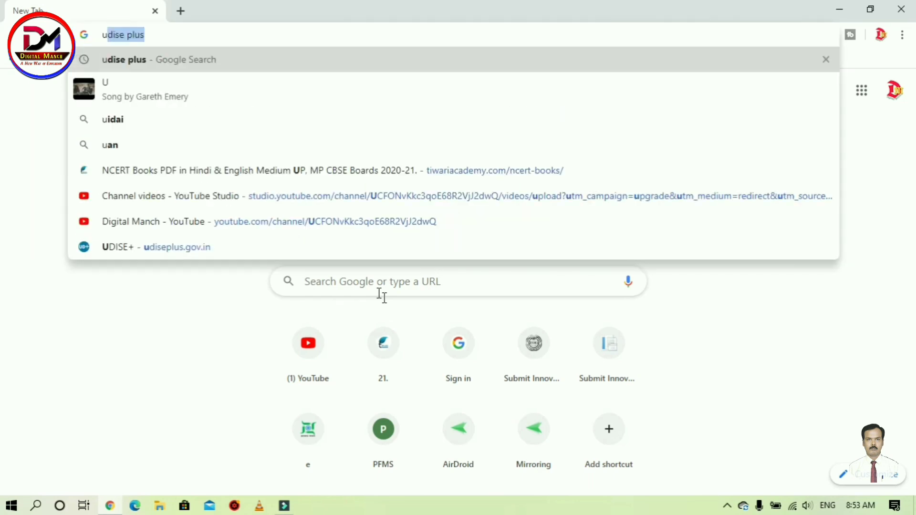
pyautogui.click(253, 62)
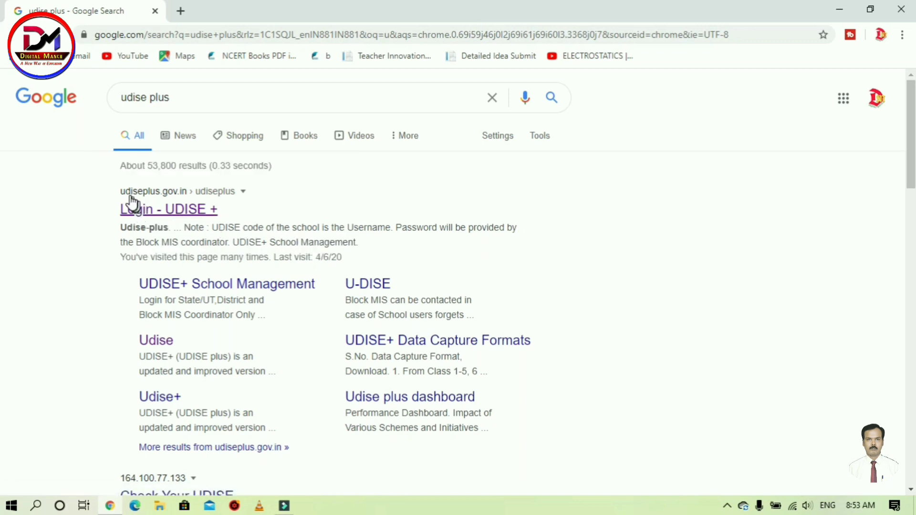
pyautogui.click(178, 215)
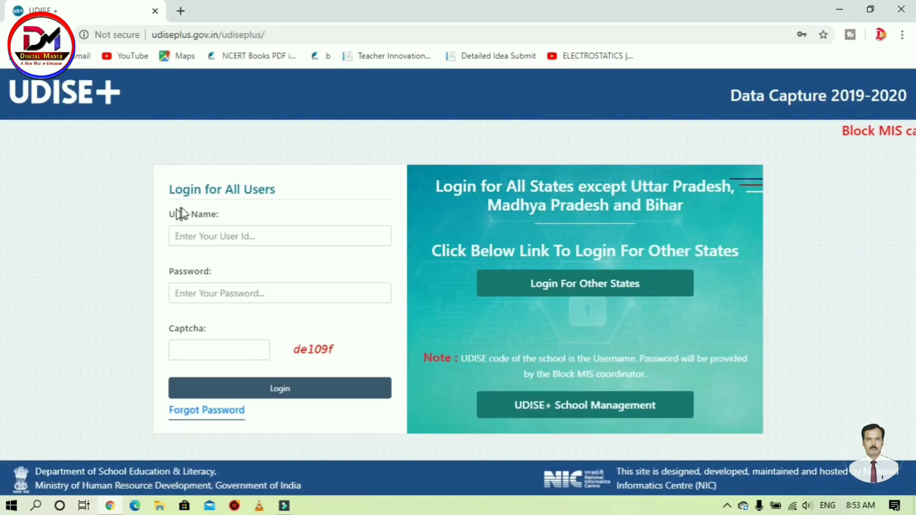
# Log in to UDISE+ with the saved user name and password, entering the displayed captcha code.
pyautogui.click(314, 234)
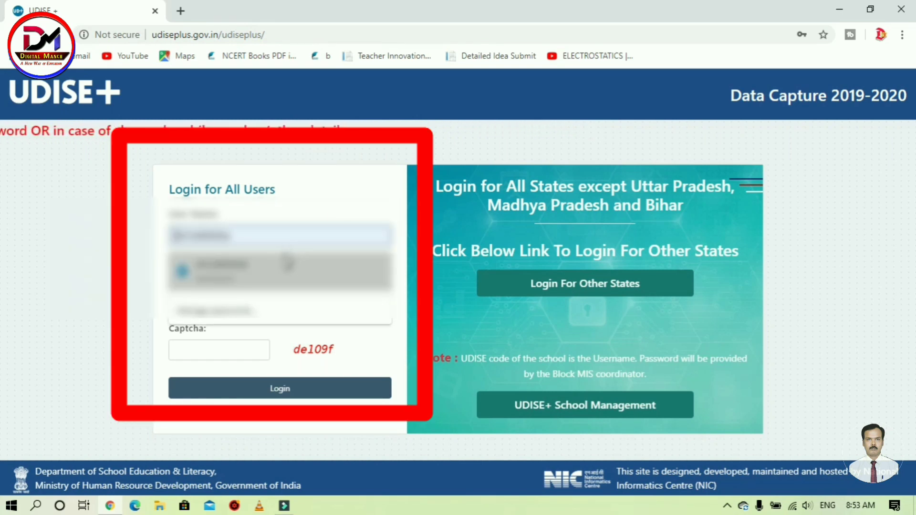
pyautogui.click(283, 258)
pyautogui.click(222, 353)
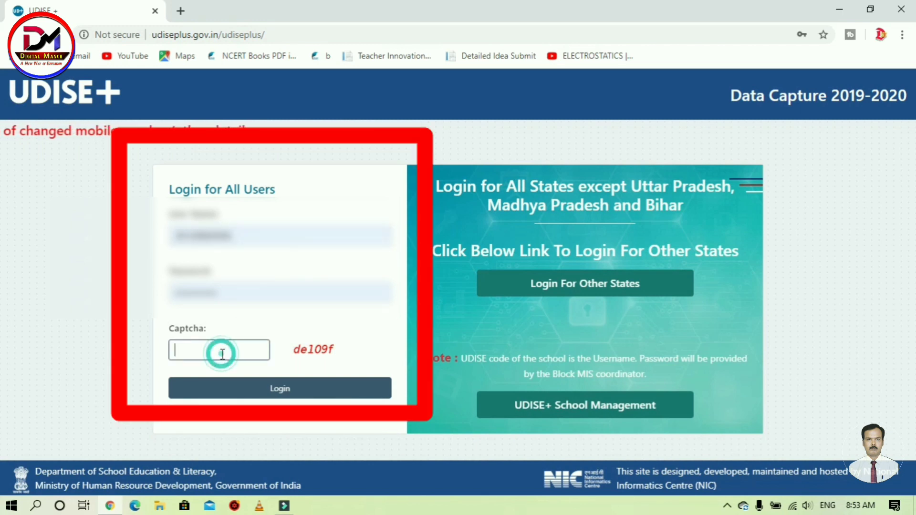
pyautogui.write('de')
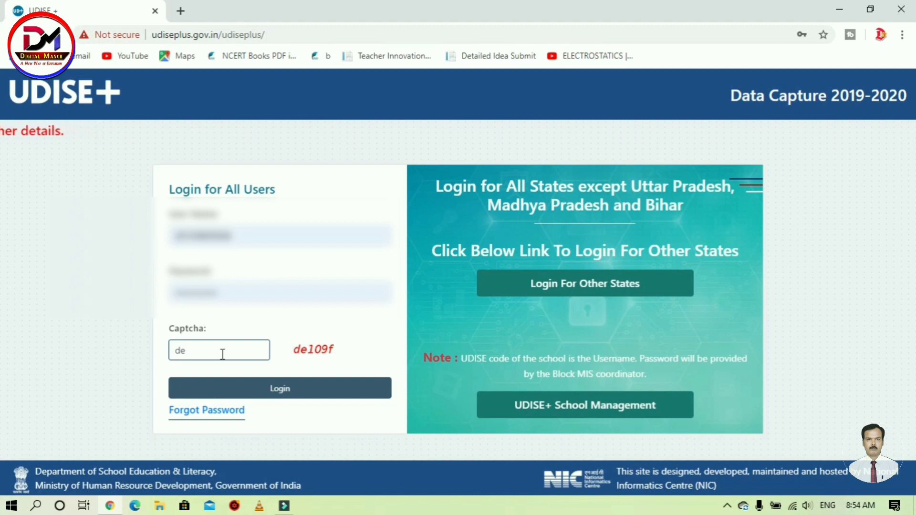
pyautogui.write('109')
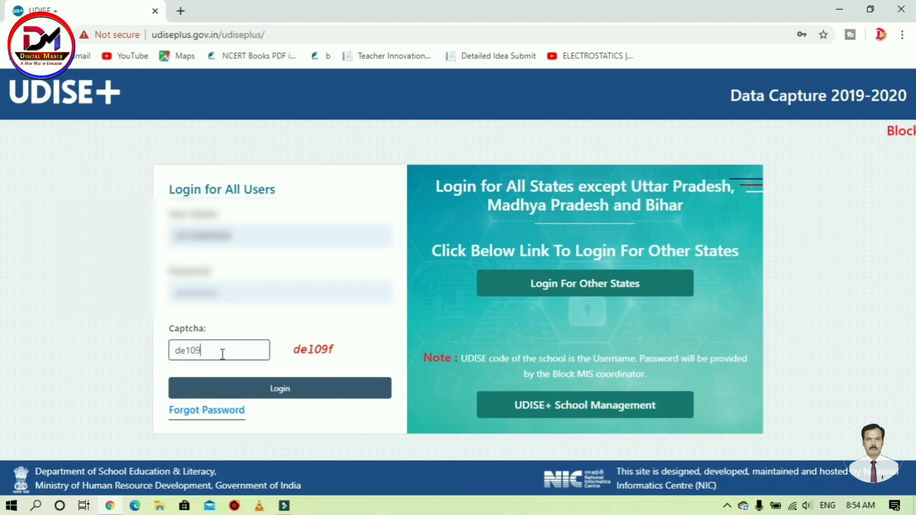
pyautogui.write('f')
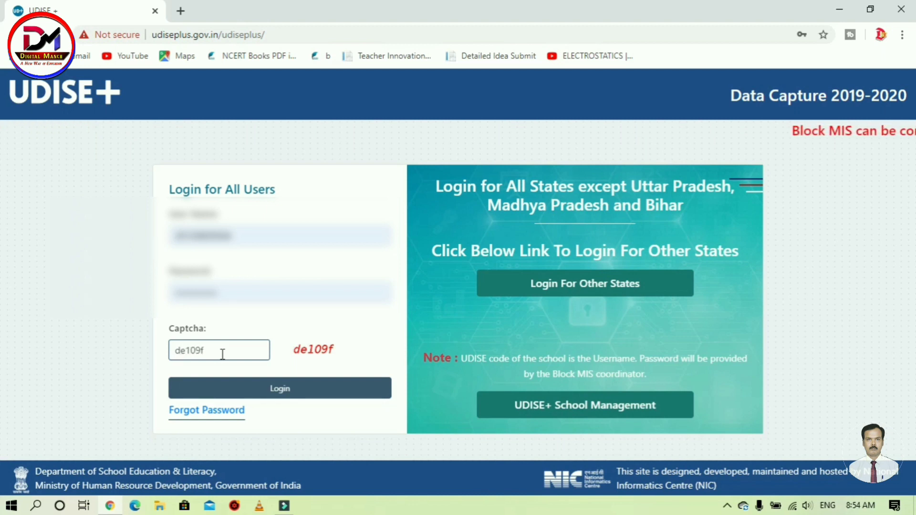
pyautogui.click(280, 391)
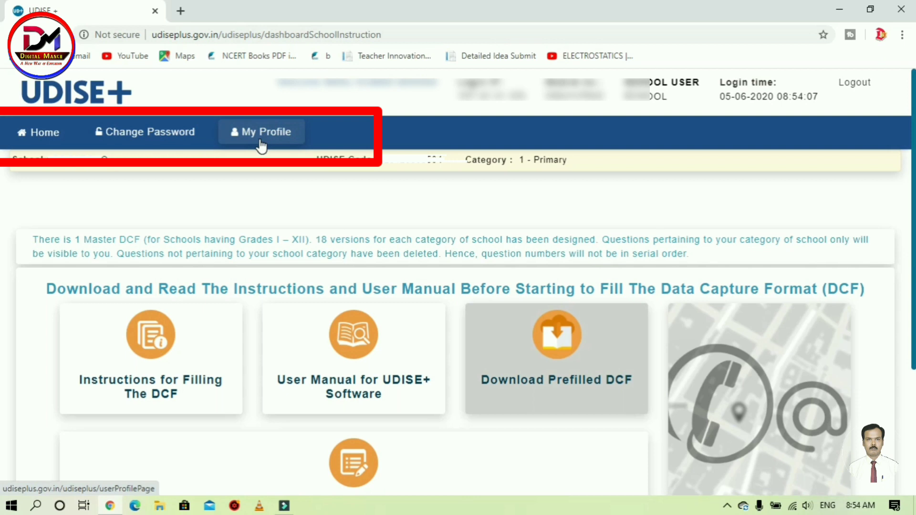
# Open the Data Capture Format (DCF) for filling in data and acknowledge the Important Notes.
pyautogui.scroll(-1, 447, 281)
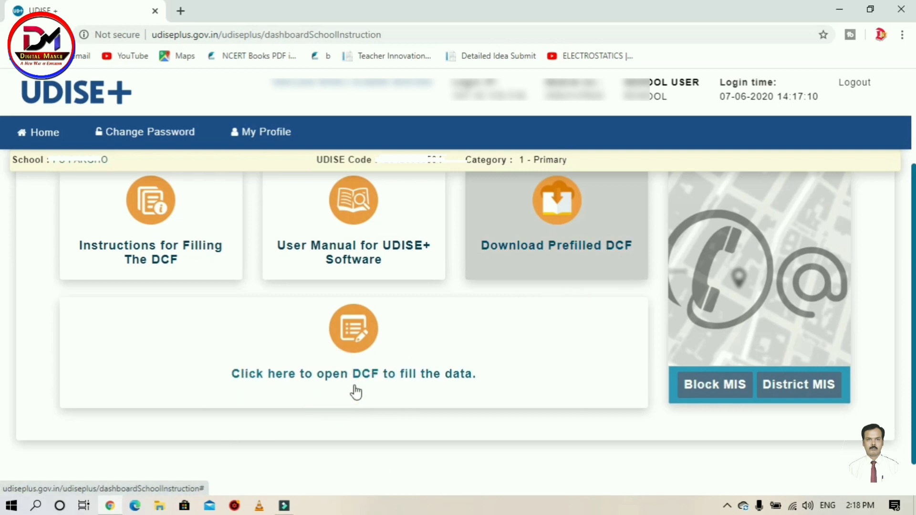
pyautogui.click(409, 379)
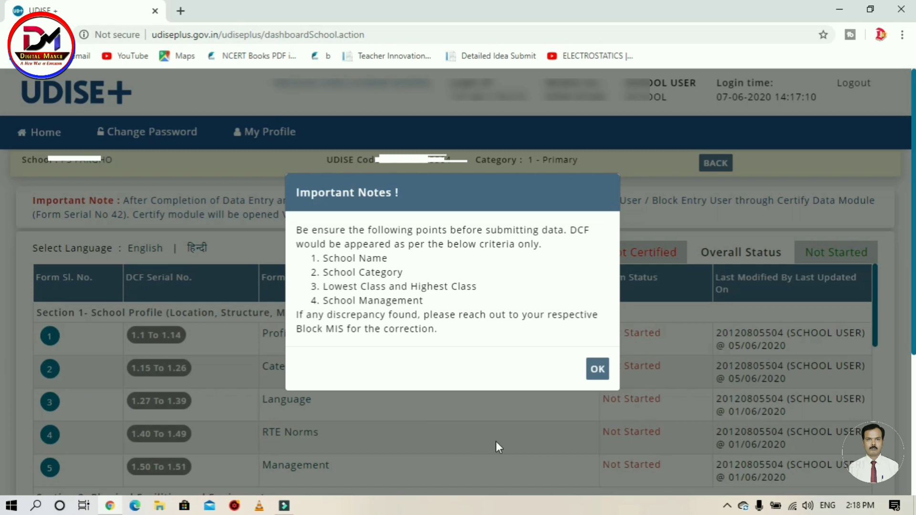
pyautogui.click(597, 372)
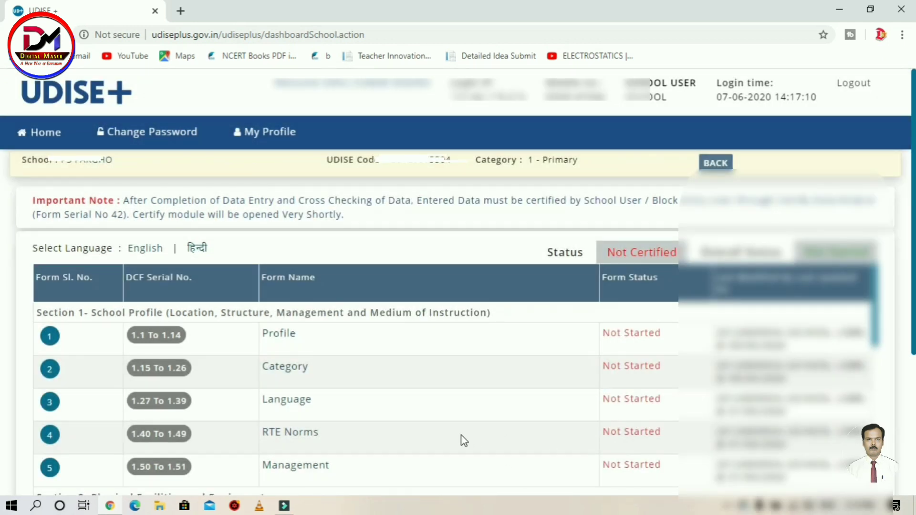
# Look through the list of DCF forms from School Profile to Comparison and Certify Data.
pyautogui.scroll(-3, 380, 384)
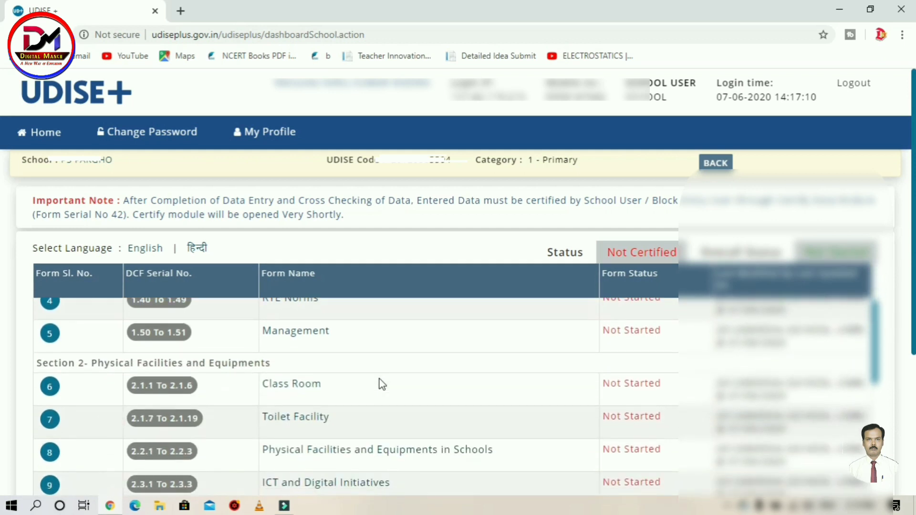
pyautogui.scroll(-10, 380, 381)
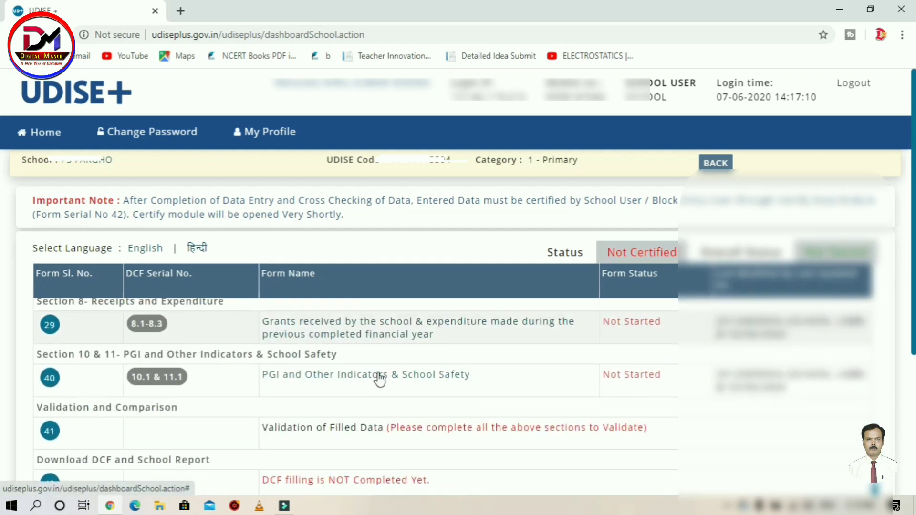
pyautogui.scroll(3, 380, 379)
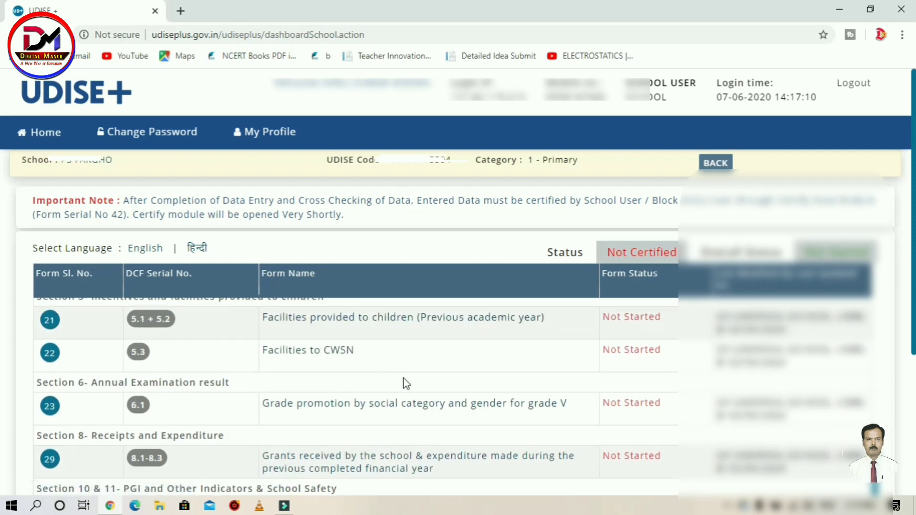
pyautogui.scroll(-3, 405, 382)
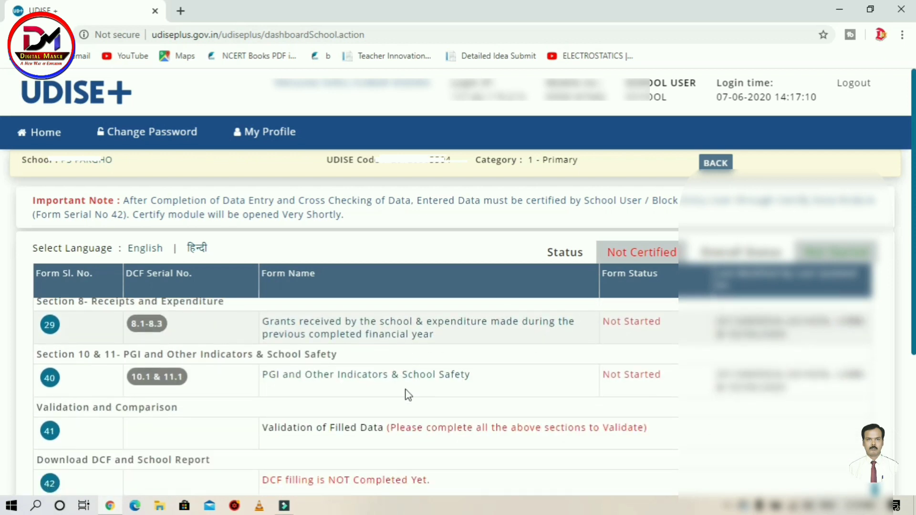
pyautogui.scroll(-3, 407, 396)
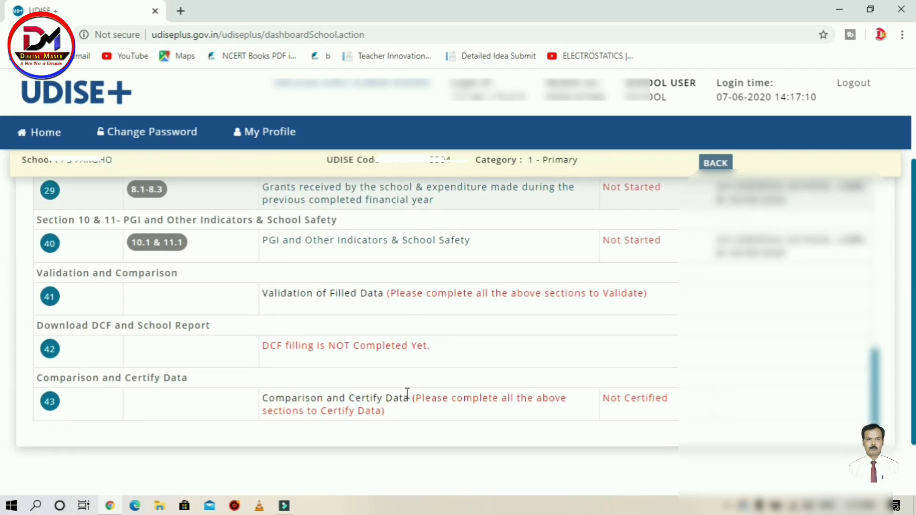
pyautogui.scroll(20, 406, 394)
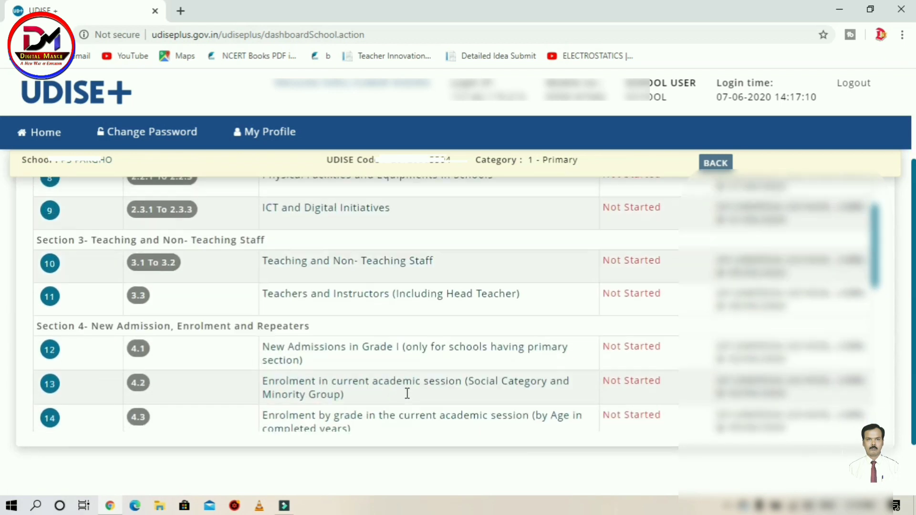
pyautogui.scroll(3, 407, 393)
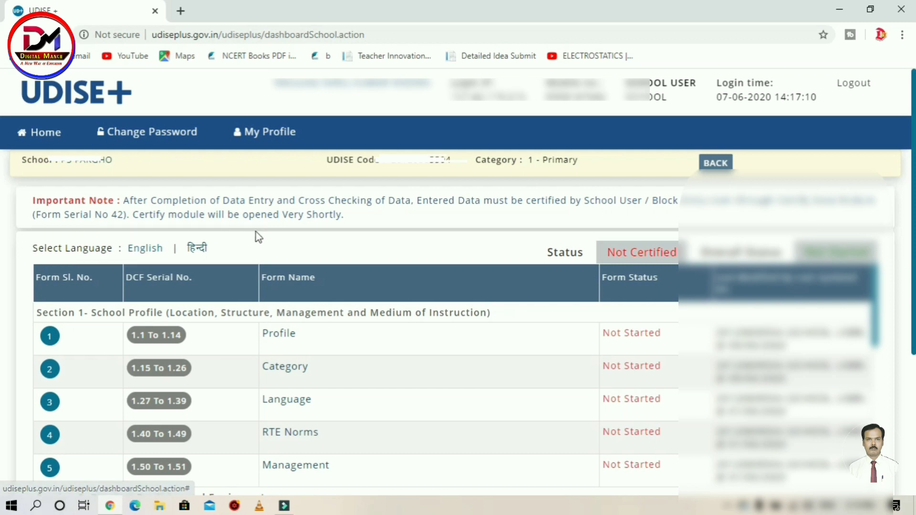
# Switch the DCF form list to Hindi and look through its sections.
pyautogui.click(199, 249)
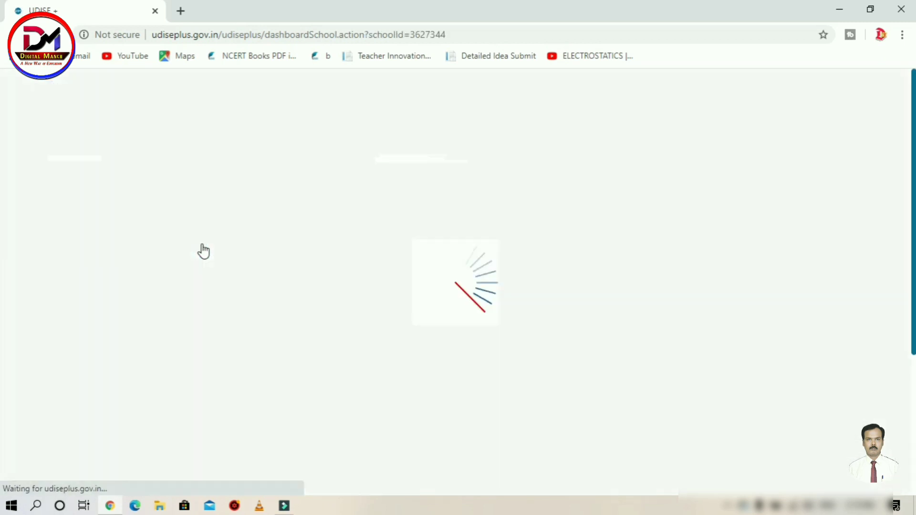
pyautogui.click(604, 371)
pyautogui.scroll(-5, 316, 399)
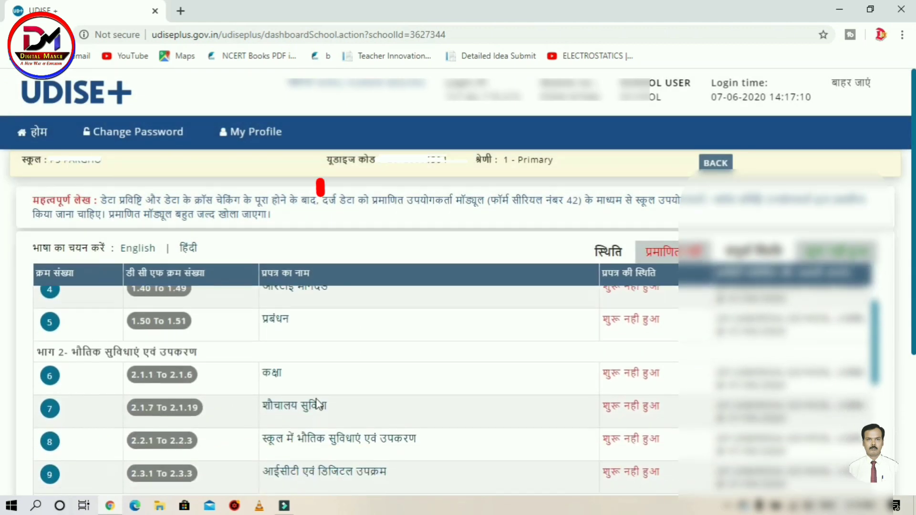
pyautogui.scroll(-10, 316, 402)
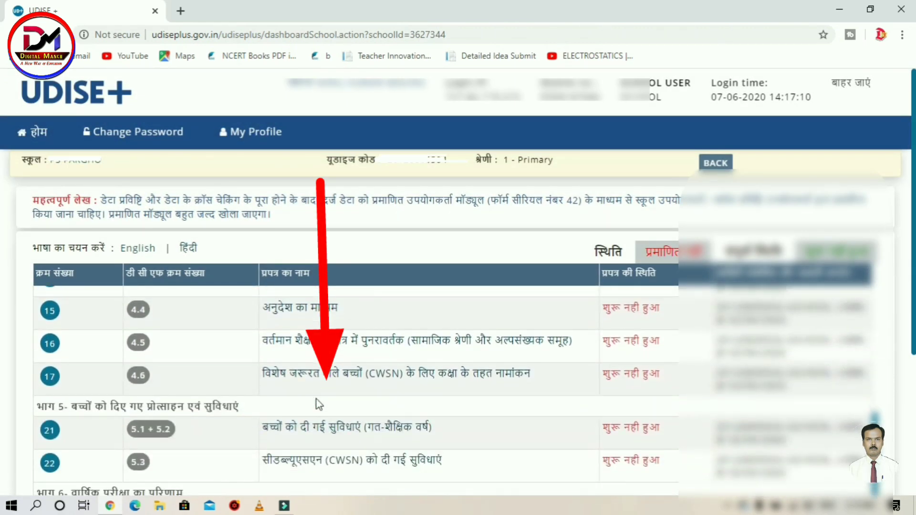
pyautogui.scroll(-3, 320, 398)
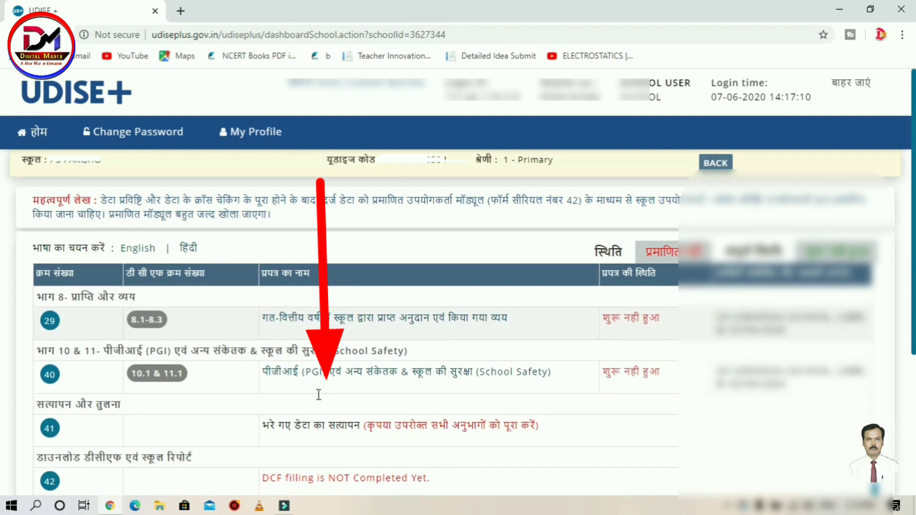
pyautogui.scroll(15, 325, 404)
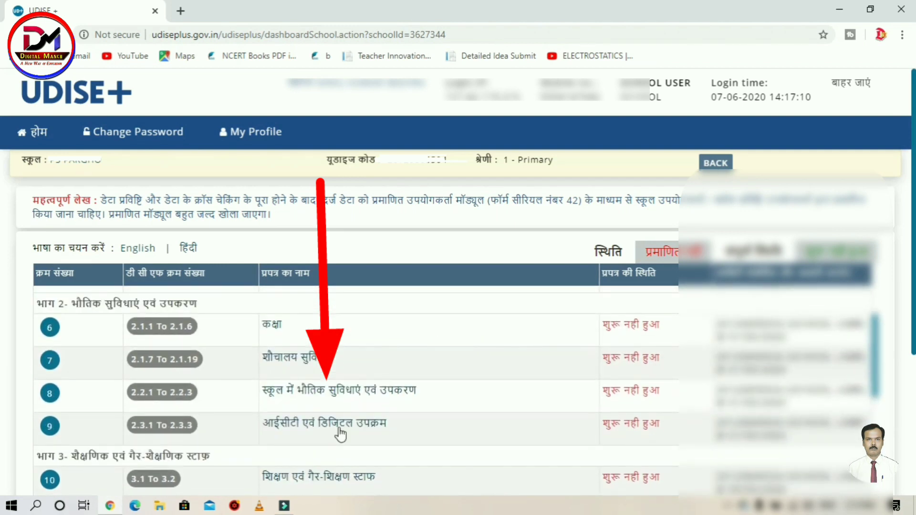
pyautogui.scroll(1, 350, 433)
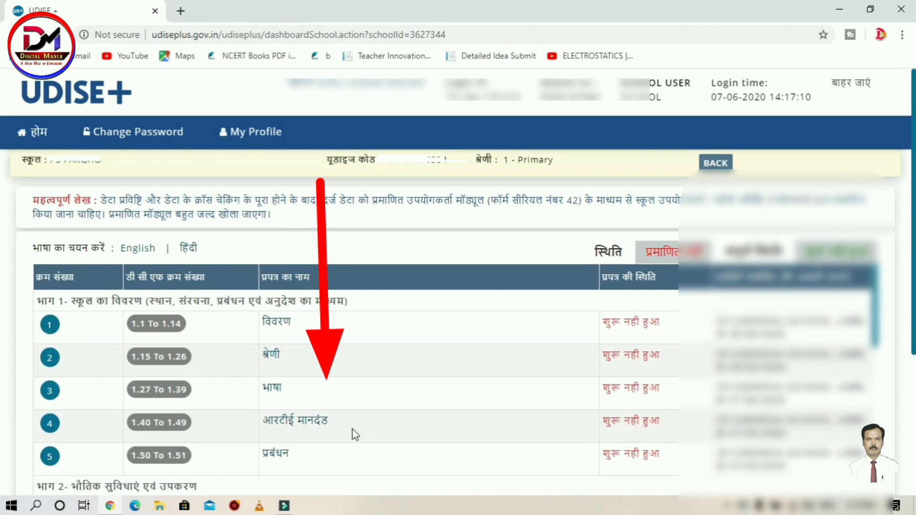
# Set the form list's language to English and open the Profile form of Section 1.
pyautogui.click(137, 249)
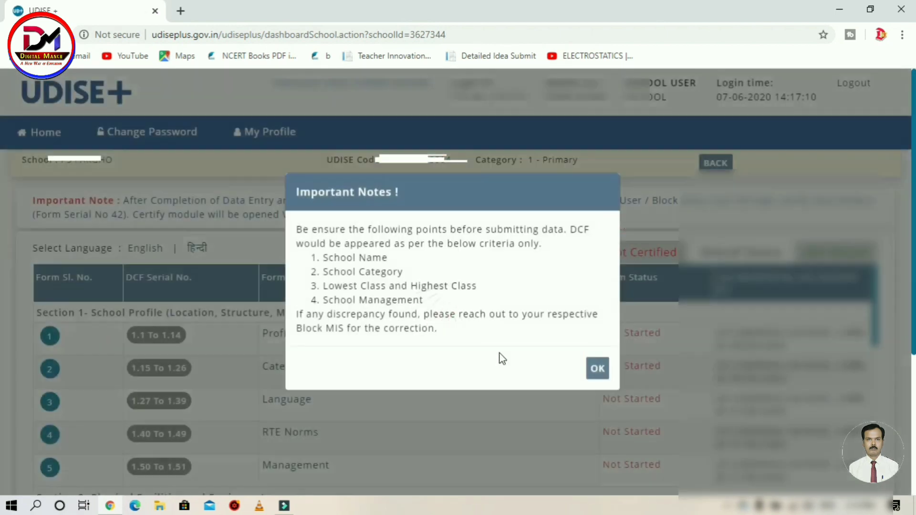
pyautogui.click(594, 372)
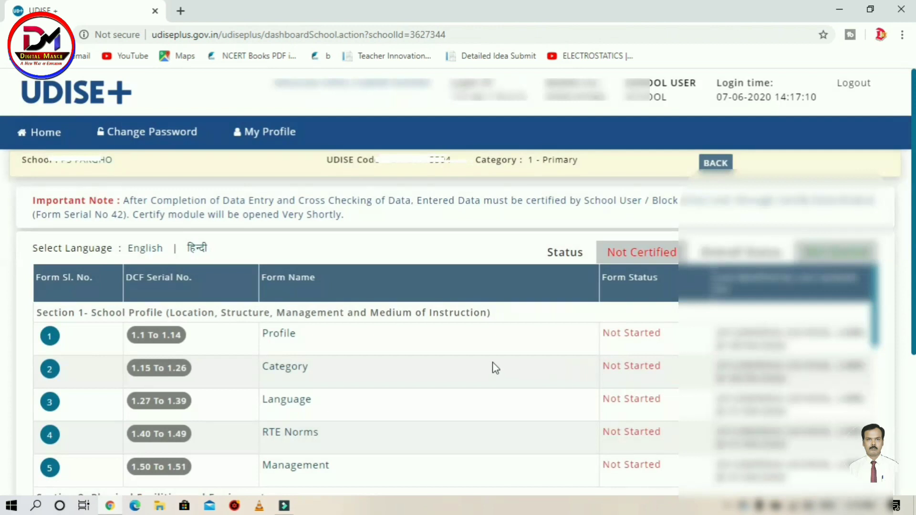
pyautogui.click(281, 335)
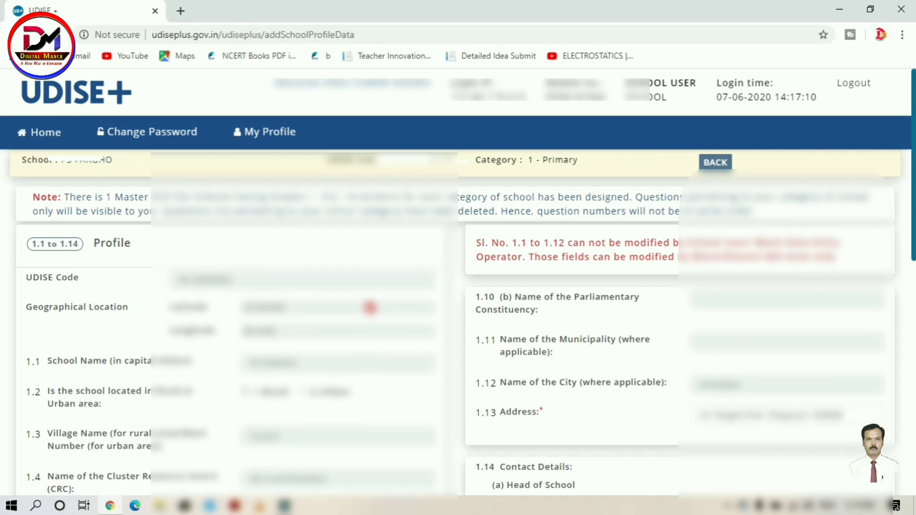
# Examine the Profile form's fields 1.1 to 1.14, including the location, address and contact details.
pyautogui.scroll(-6, 370, 307)
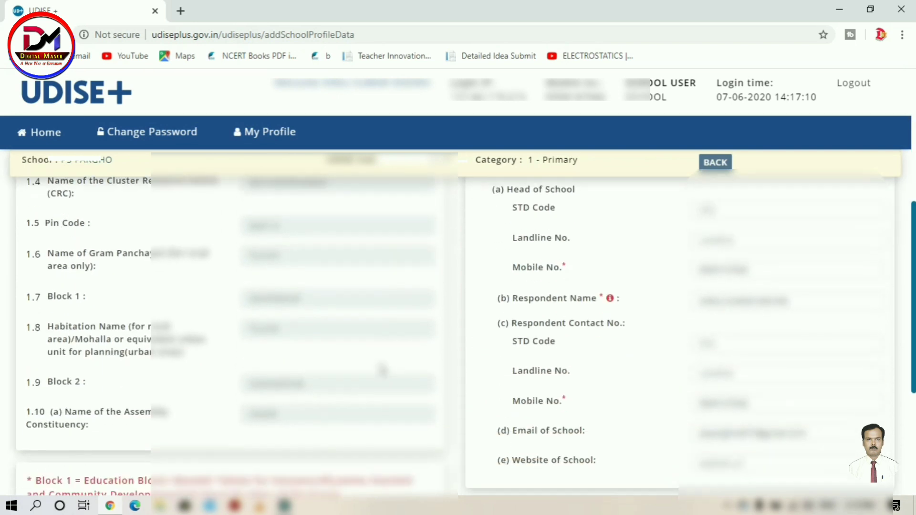
pyautogui.scroll(-1, 382, 370)
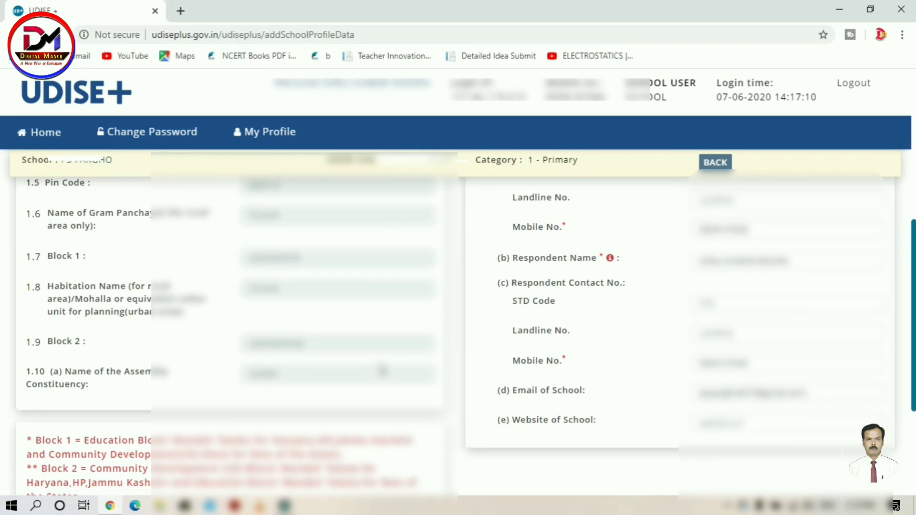
pyautogui.click(380, 366)
pyautogui.scroll(3, 381, 365)
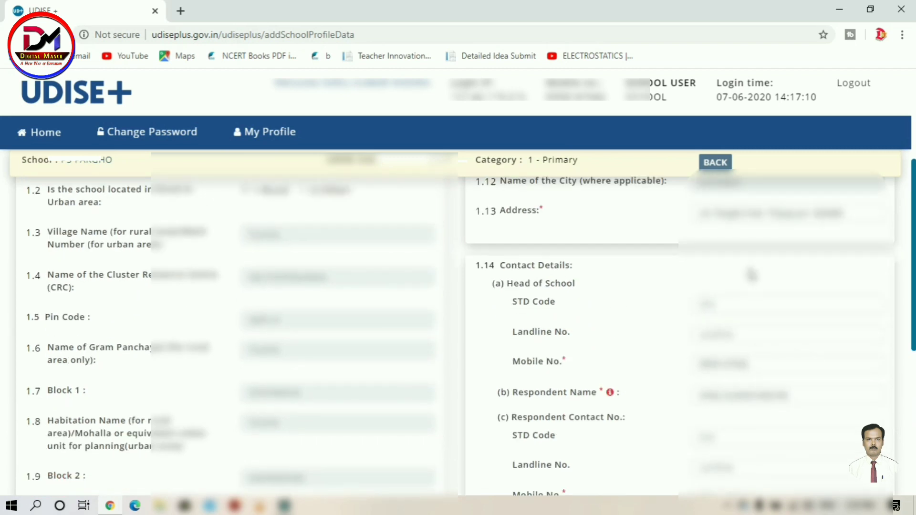
pyautogui.scroll(2, 751, 276)
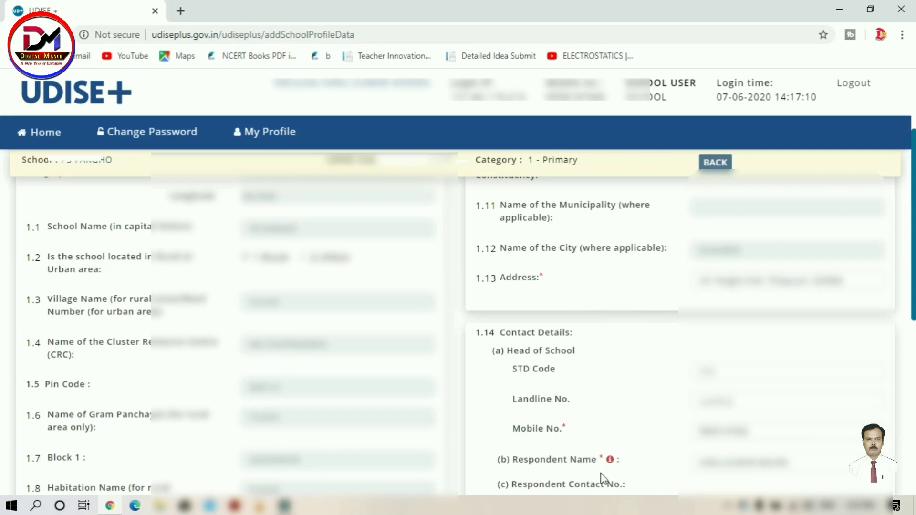
pyautogui.scroll(-3, 596, 424)
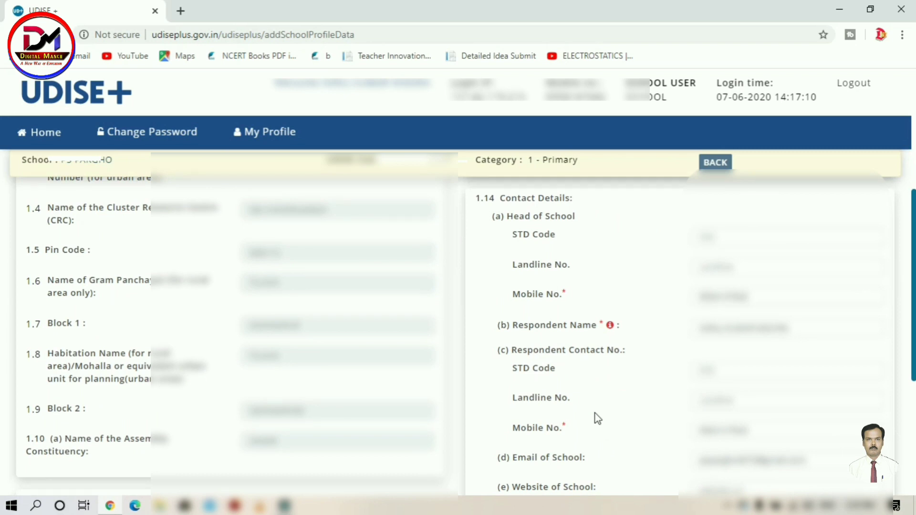
pyautogui.scroll(3, 594, 418)
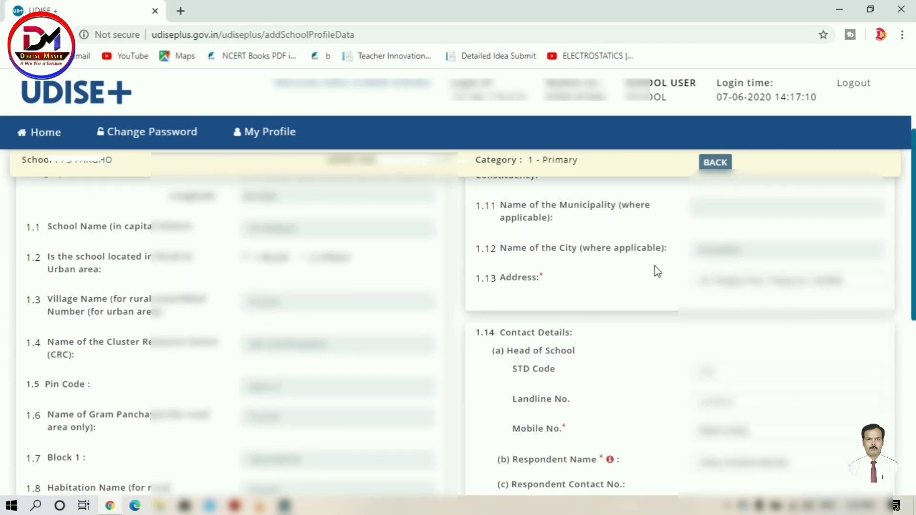
# Check the remaining contact details of the Profile form, save it and continue to the Category form.
pyautogui.scroll(-4, 659, 275)
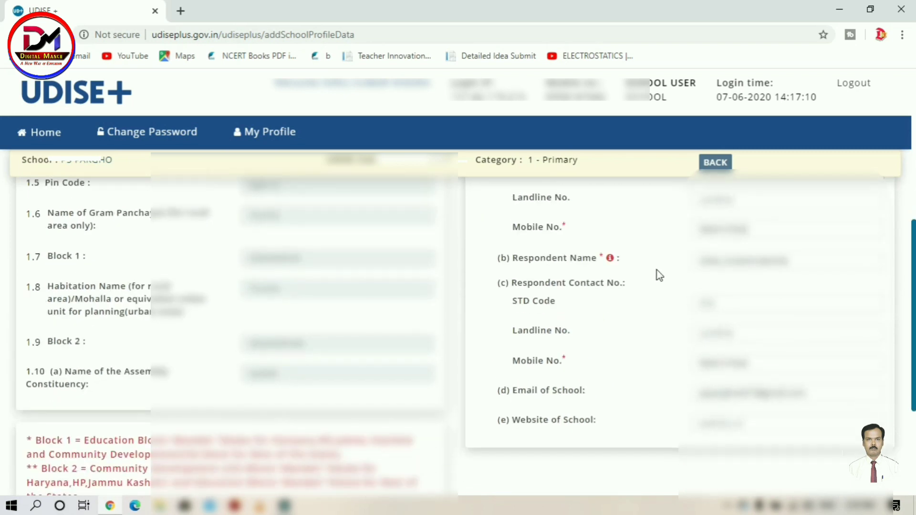
pyautogui.scroll(-4, 656, 273)
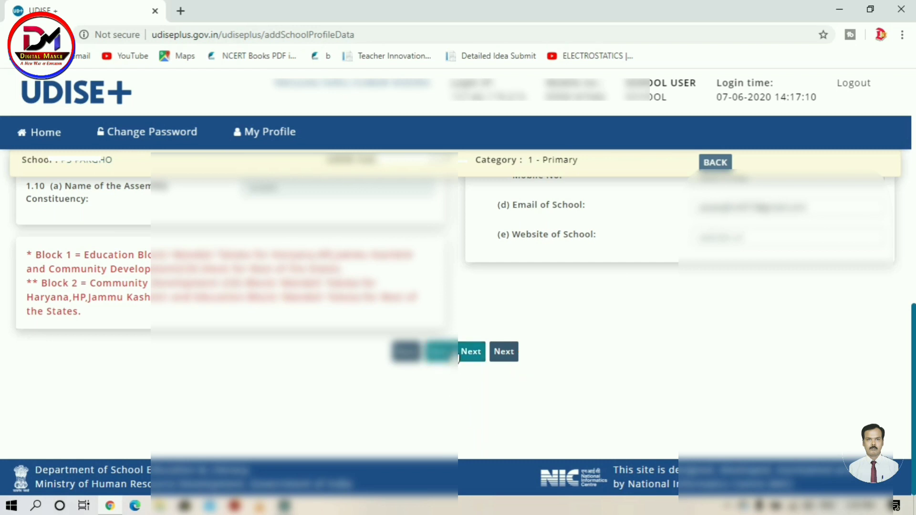
pyautogui.click(460, 356)
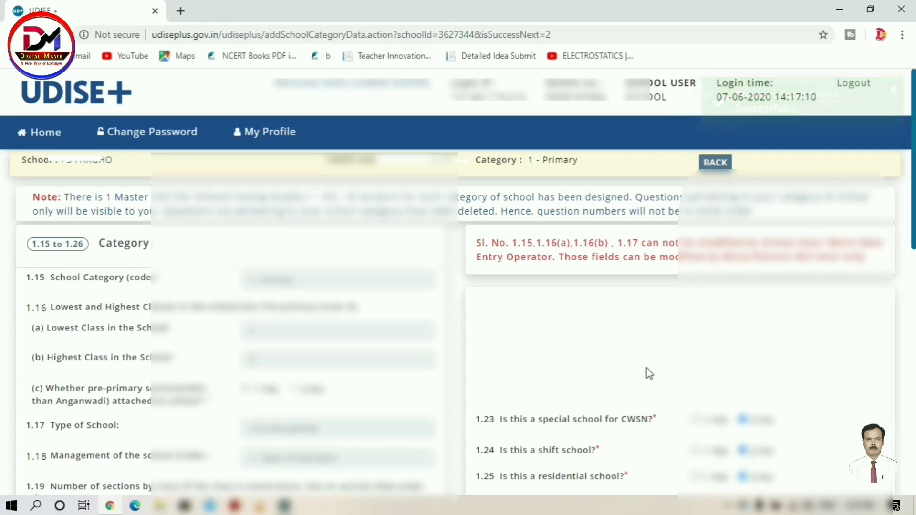
# Examine the Category form's fields 1.15 to 1.26, including classes, number of sections, school type and residential details.
pyautogui.scroll(-2, 649, 373)
pyautogui.scroll(2, 649, 373)
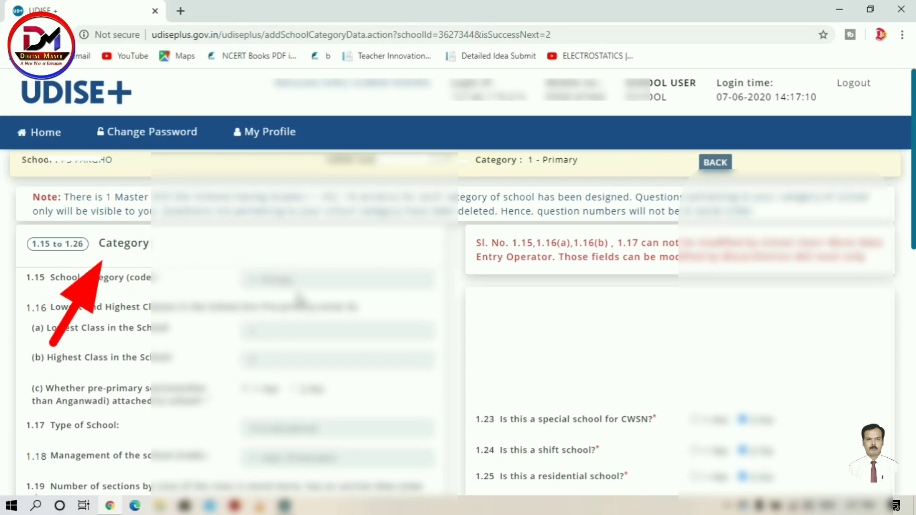
pyautogui.scroll(-2, 309, 307)
pyautogui.scroll(-6, 311, 241)
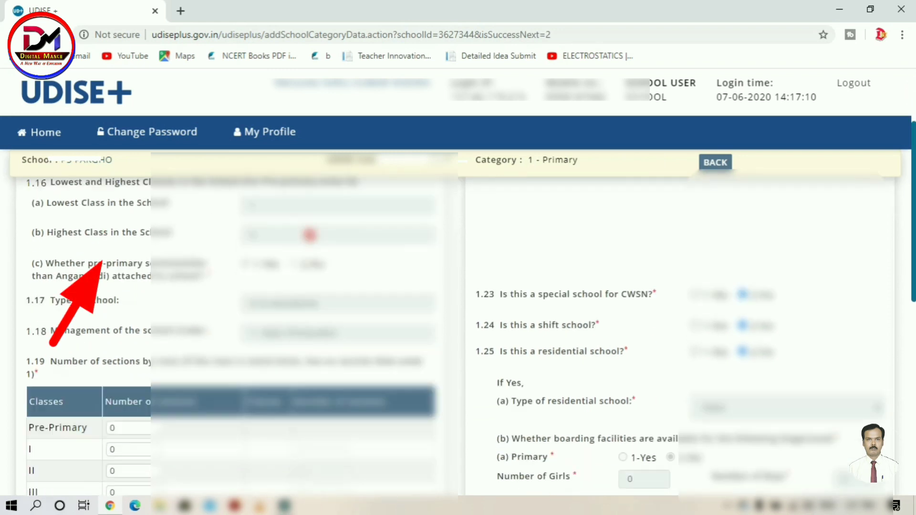
pyautogui.scroll(-5, 312, 247)
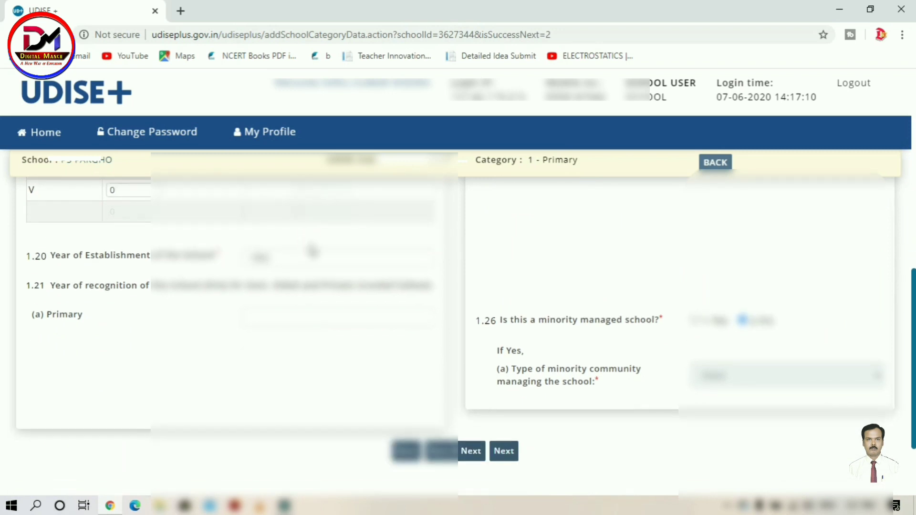
pyautogui.scroll(-2, 311, 285)
pyautogui.scroll(12, 314, 281)
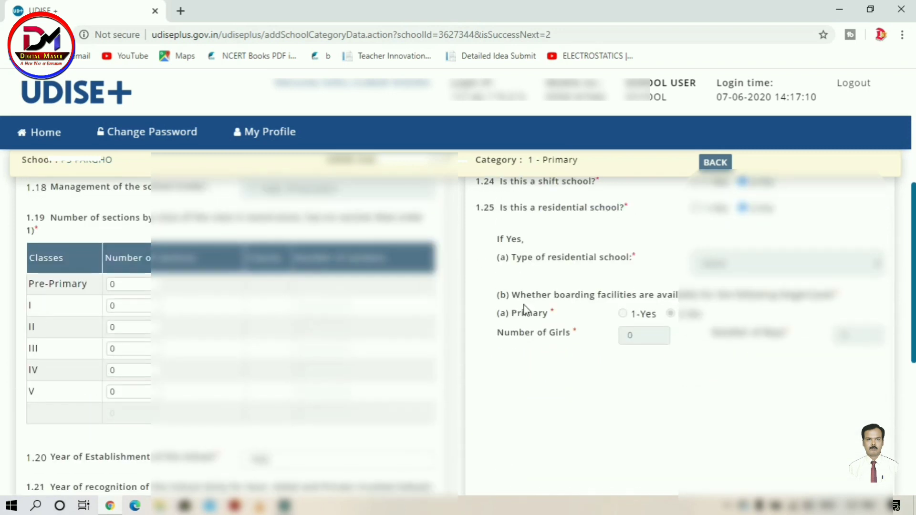
pyautogui.scroll(2, 521, 293)
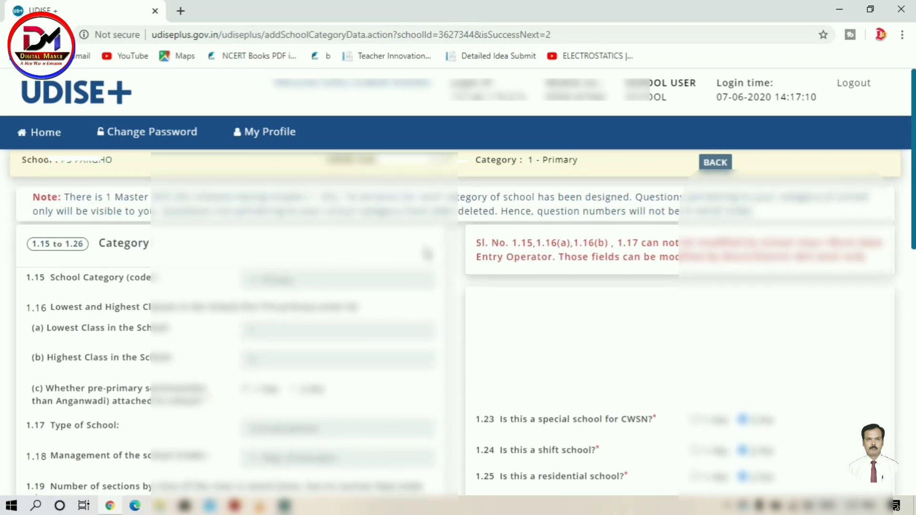
pyautogui.scroll(-3, 511, 359)
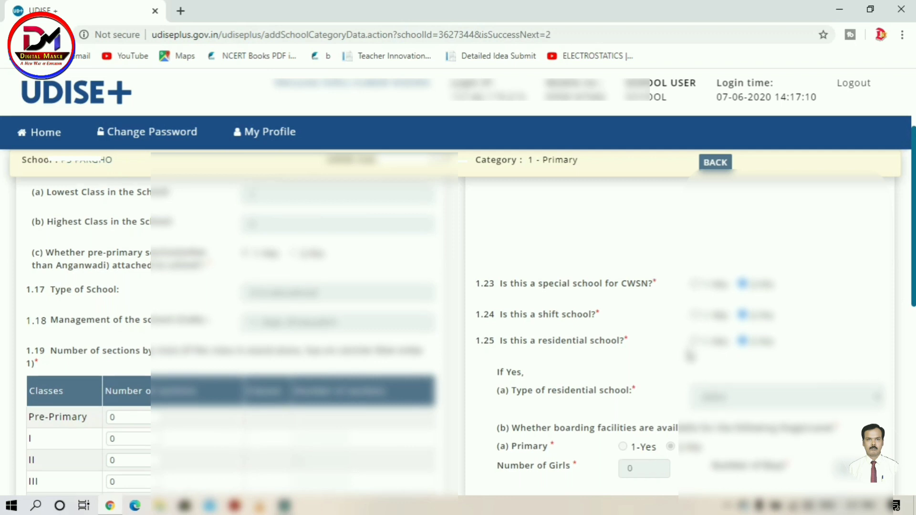
pyautogui.scroll(-3, 688, 356)
pyautogui.scroll(3, 356, 291)
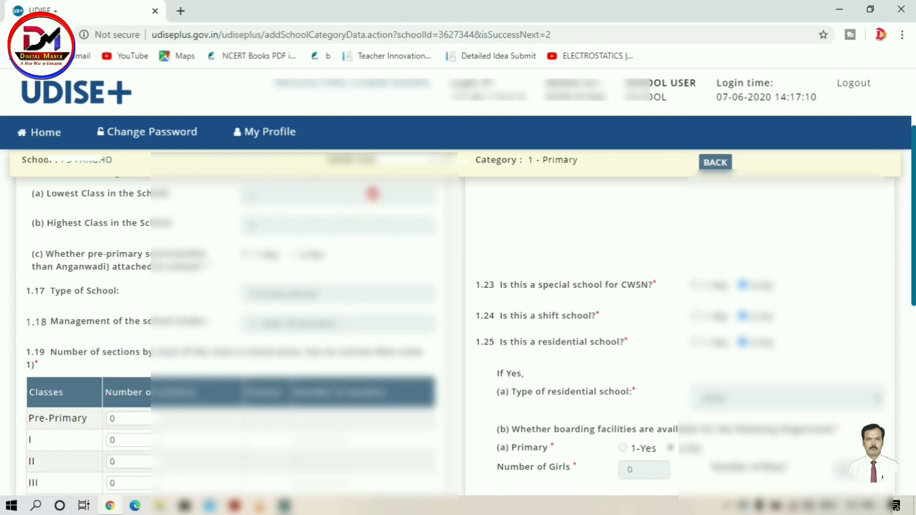
# Save the Category form and continue to the Language form.
pyautogui.scroll(-4, 370, 336)
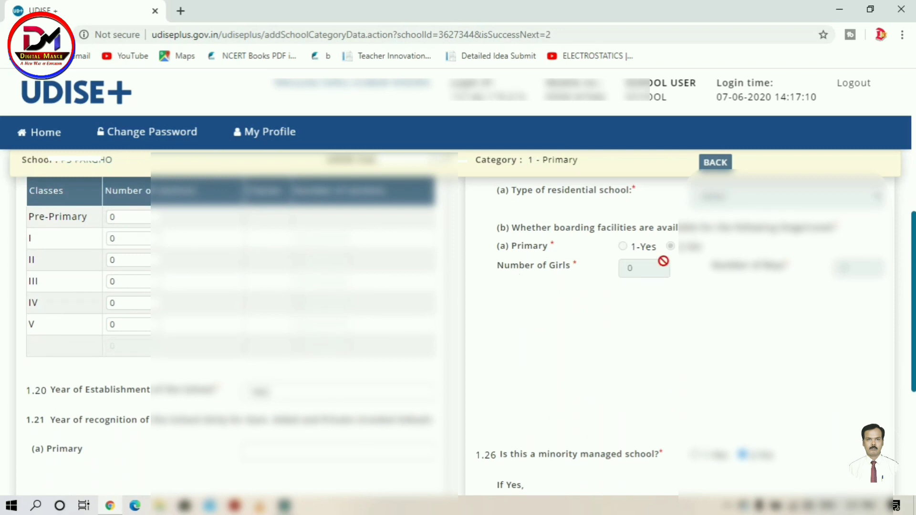
pyautogui.scroll(-2, 661, 262)
pyautogui.scroll(-3, 692, 291)
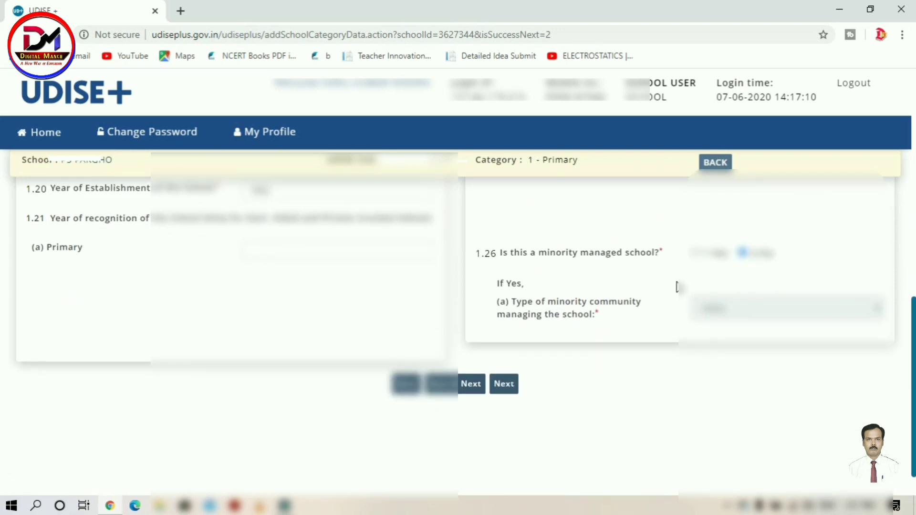
pyautogui.click(482, 384)
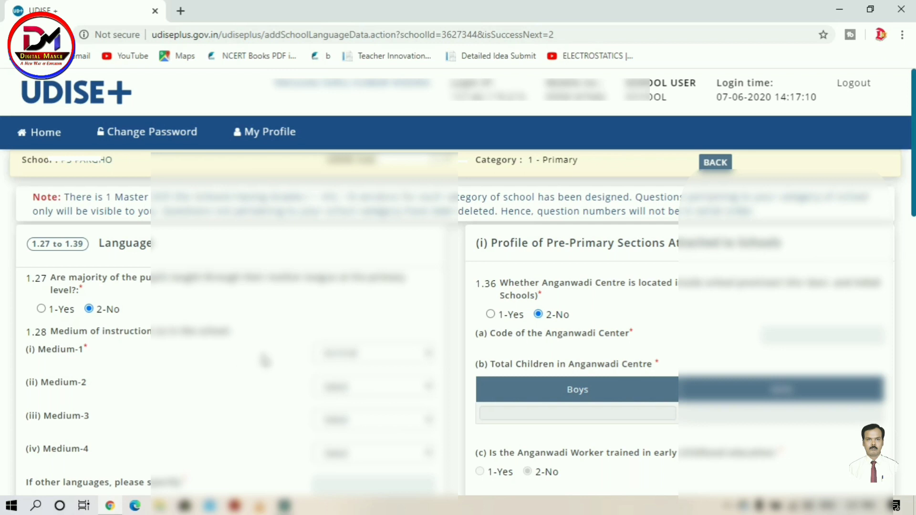
# Check the Language form's fields 1.27 to 1.39, save it and continue to the RTE Norms form.
pyautogui.scroll(-3, 281, 355)
pyautogui.scroll(-9, 408, 253)
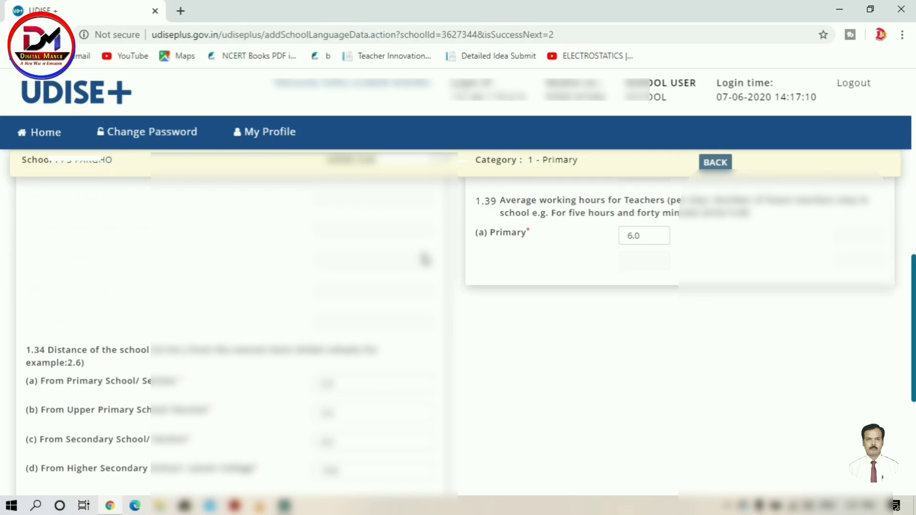
pyautogui.scroll(-3, 424, 259)
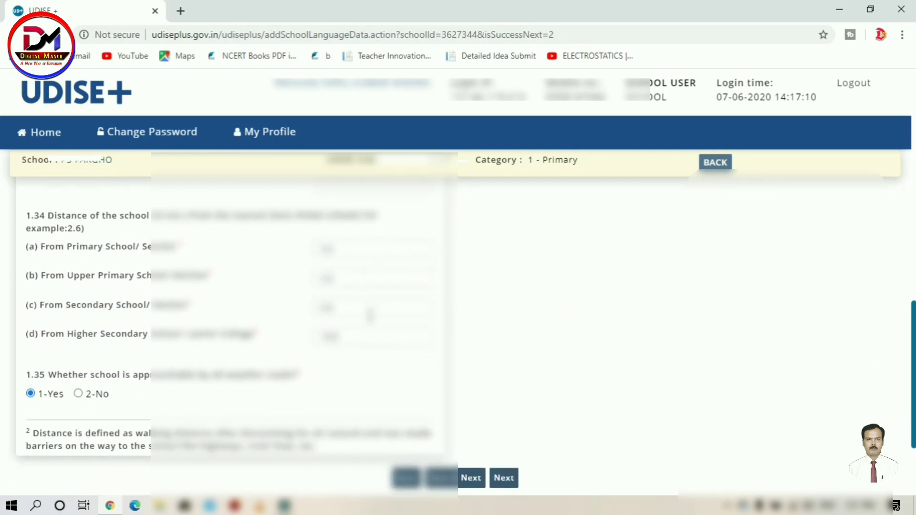
pyautogui.scroll(-3, 370, 315)
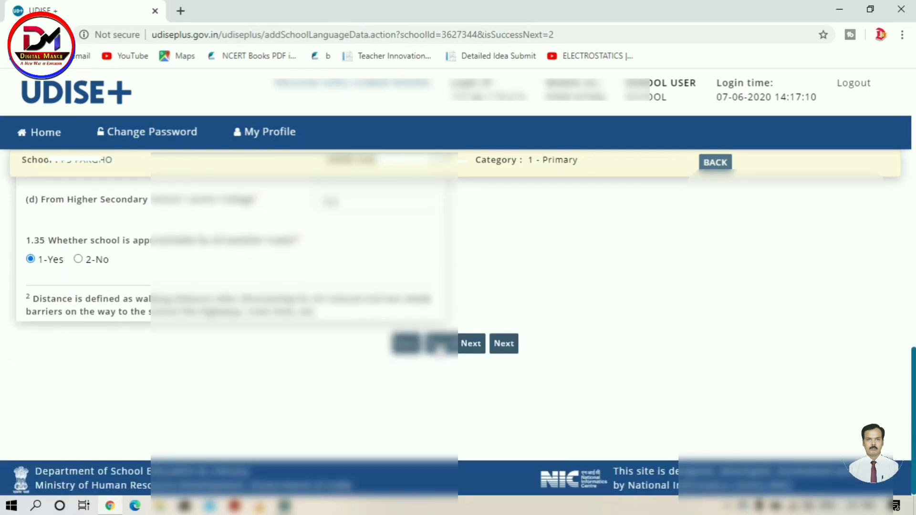
pyautogui.click(459, 350)
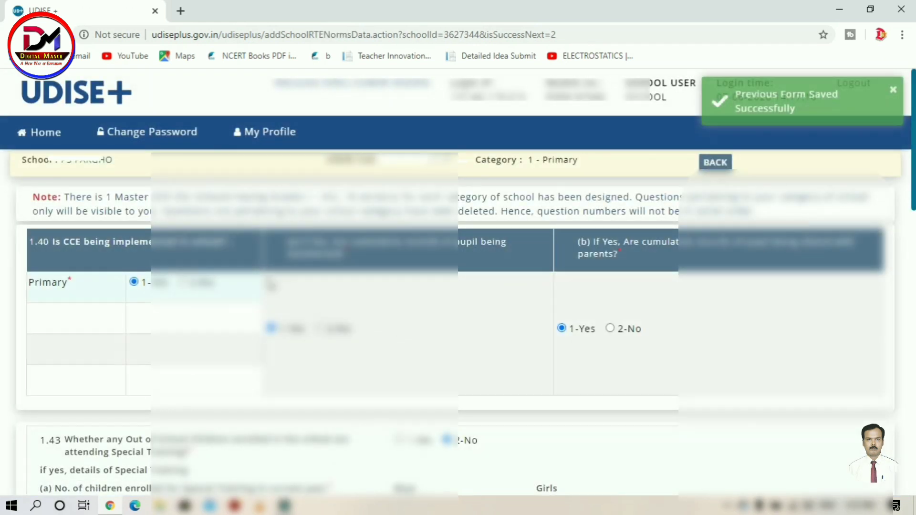
# Return to the home page and reopen the DCF form list, acknowledging the important notes.
pyautogui.click(48, 133)
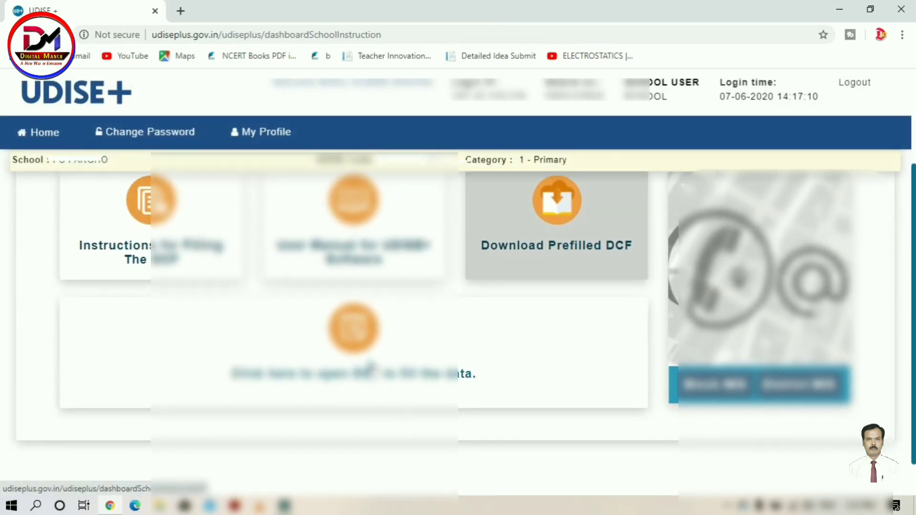
pyautogui.click(370, 372)
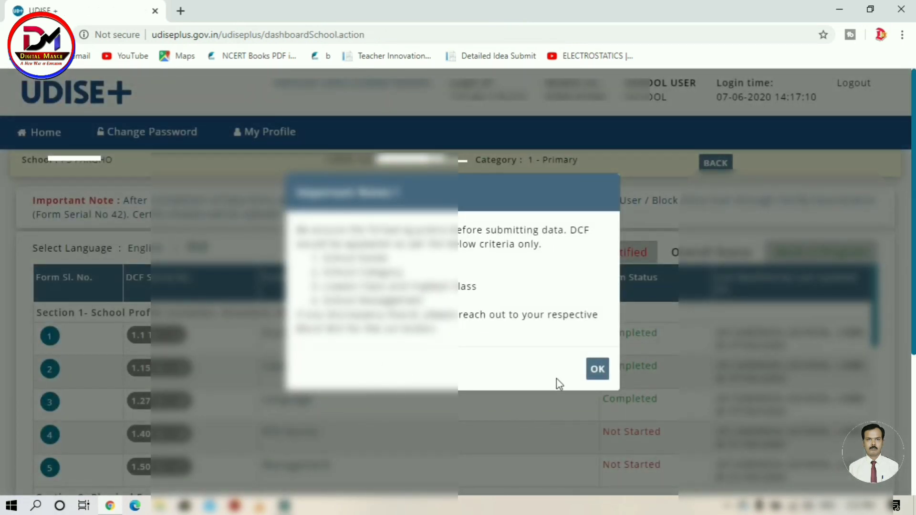
pyautogui.click(597, 369)
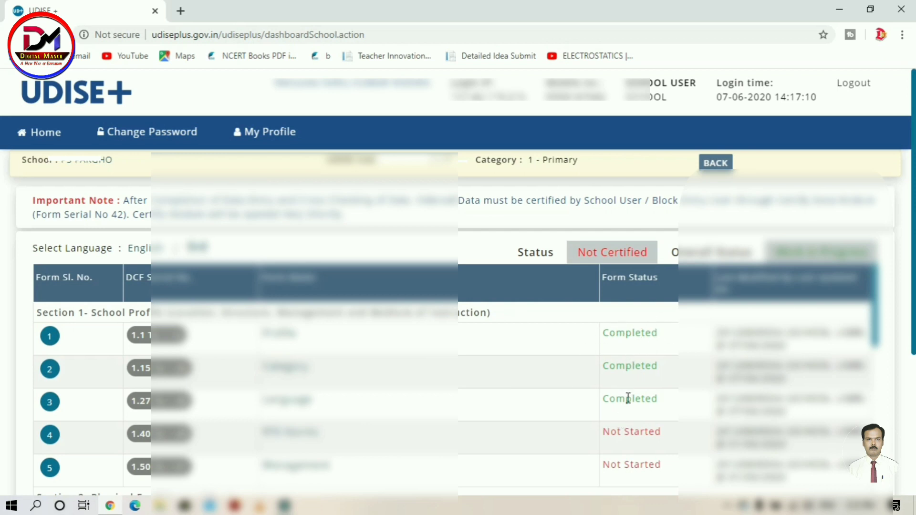
# Check the form status of every section in the DCF form list.
pyautogui.scroll(-1, 628, 398)
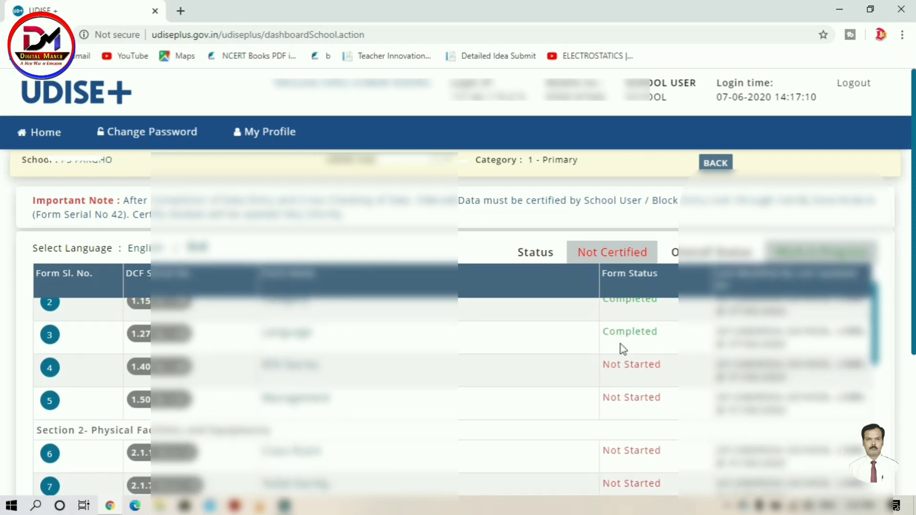
pyautogui.scroll(-3, 627, 438)
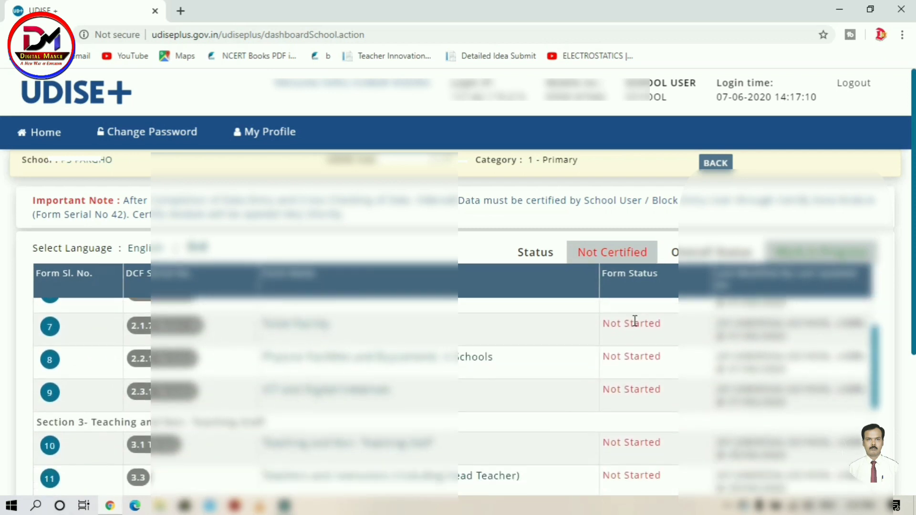
pyautogui.scroll(-5, 646, 380)
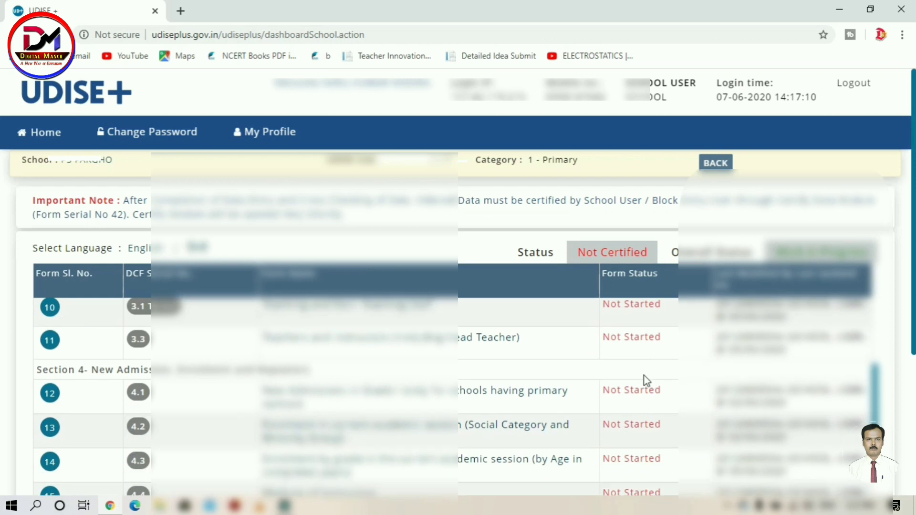
pyautogui.scroll(-3, 644, 376)
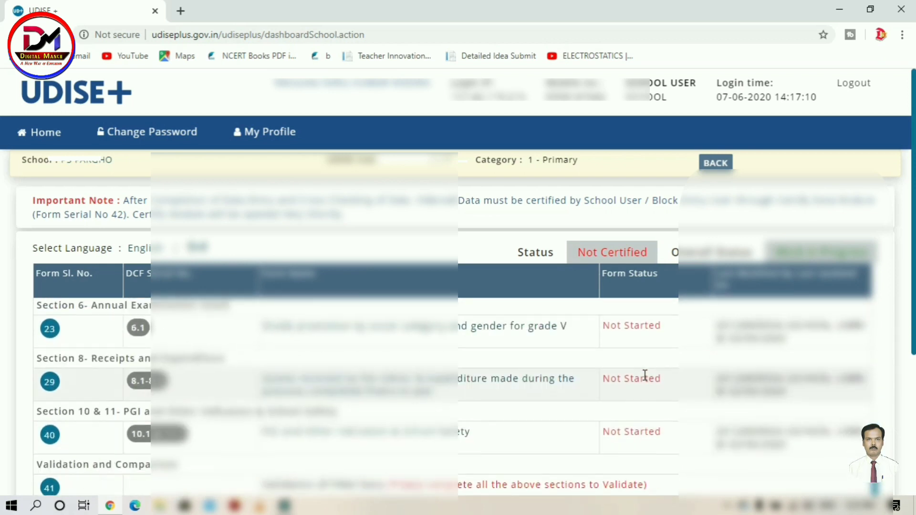
pyautogui.scroll(12, 644, 375)
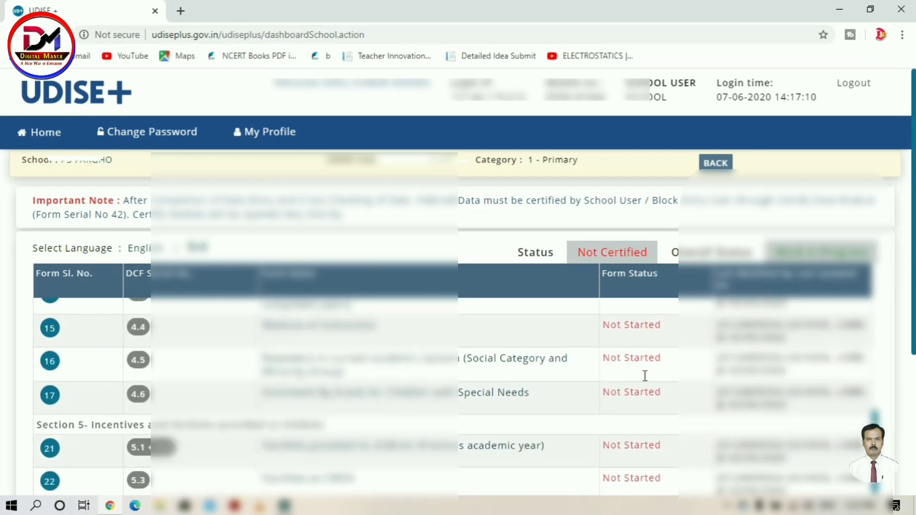
pyautogui.scroll(1, 641, 375)
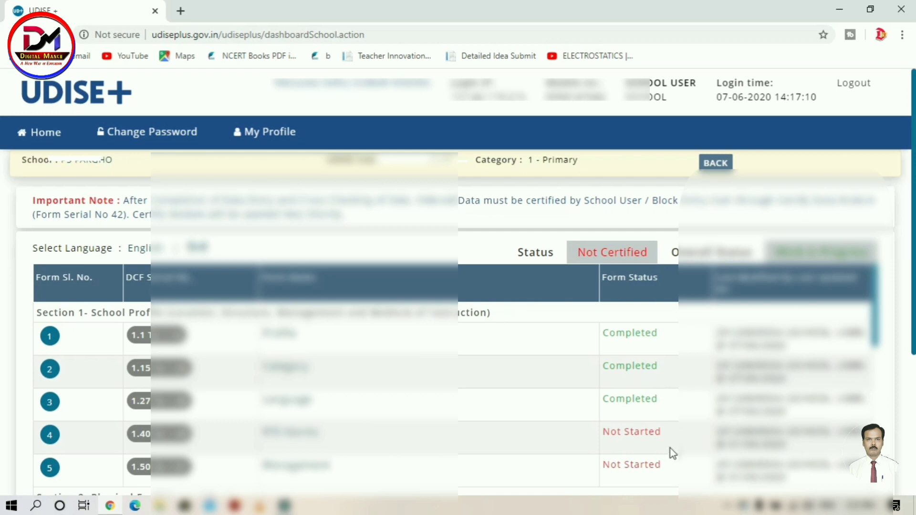
# Save the RTE Norms and Management forms of Section 1 and continue to the Class Room form.
pyautogui.click(648, 426)
pyautogui.scroll(-3, 466, 345)
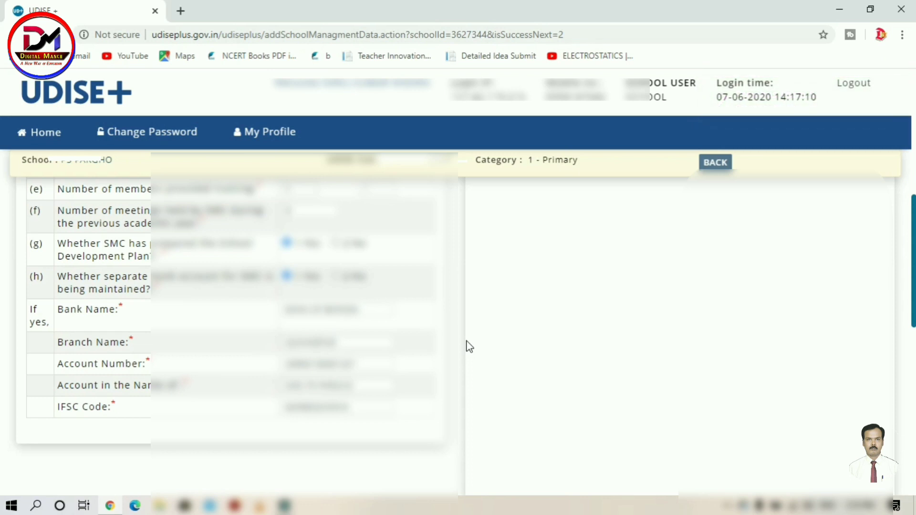
pyautogui.scroll(-5, 467, 346)
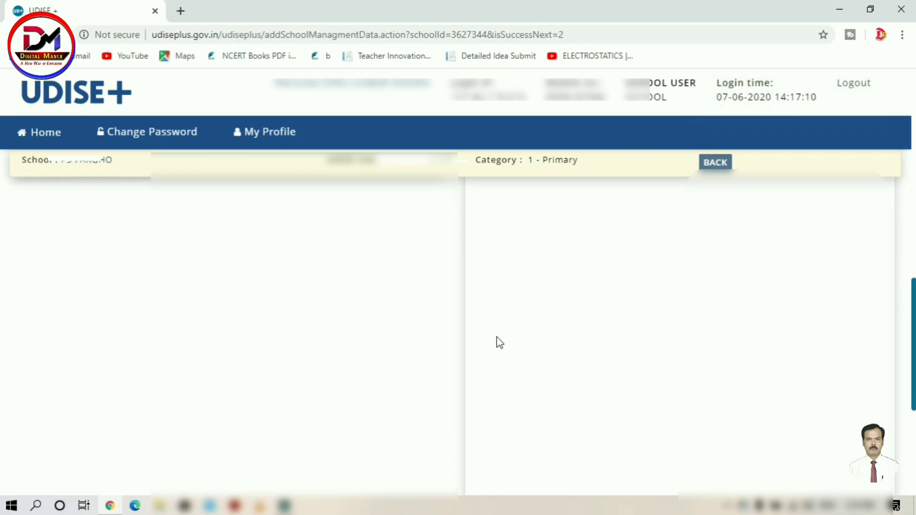
pyautogui.scroll(-3, 499, 342)
pyautogui.click(477, 352)
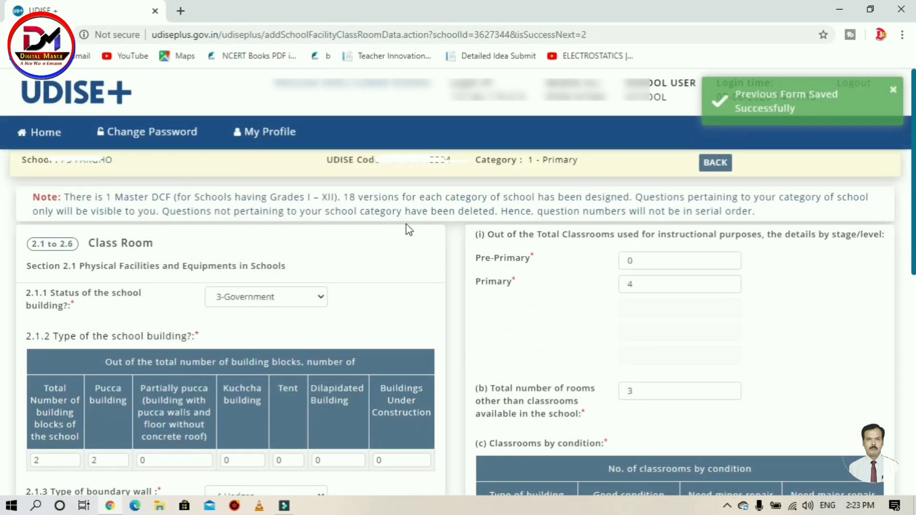
# Leave the Class Room form for the home page and open the DCF form list past its important notes.
pyautogui.click(53, 140)
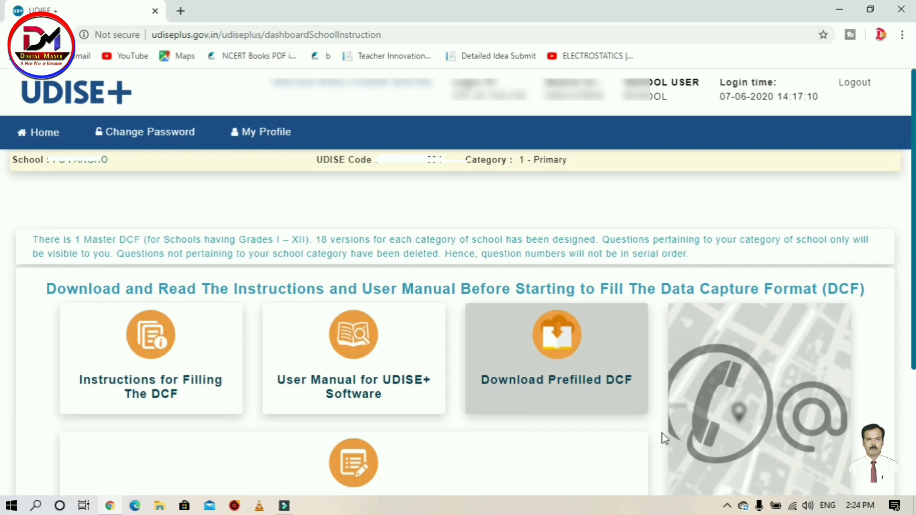
pyautogui.scroll(-4, 662, 434)
pyautogui.click(339, 378)
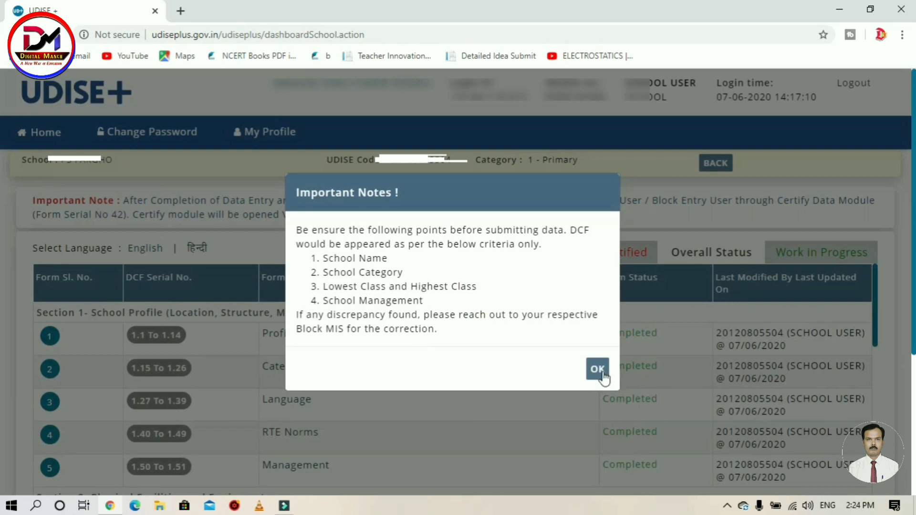
pyautogui.click(602, 371)
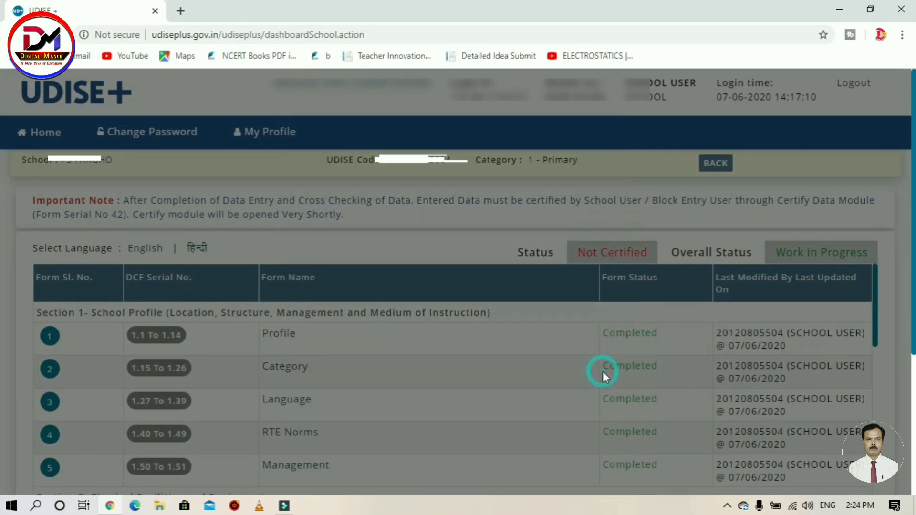
# Open Section 3's Teaching and Non-Teaching Staff form, save it and continue to the 3.3 Teachers and Instructors list.
pyautogui.scroll(-8, 603, 372)
pyautogui.click(383, 346)
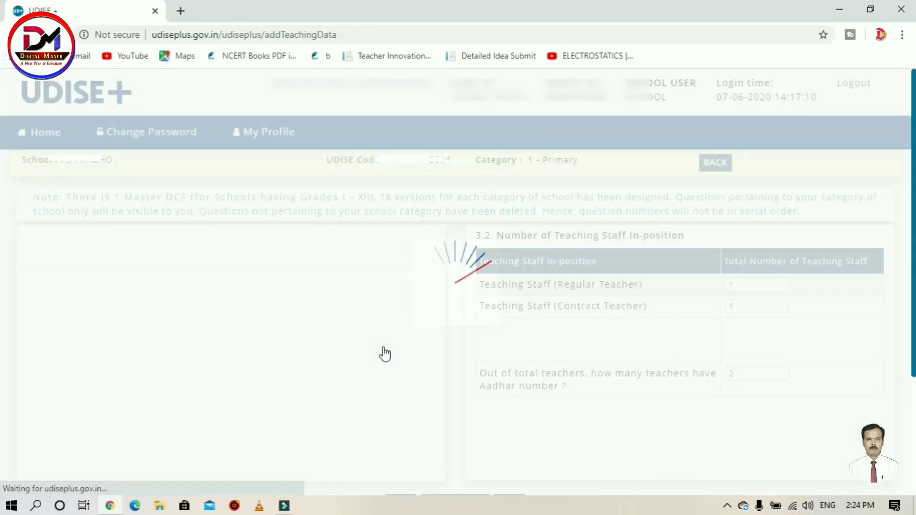
pyautogui.scroll(-2, 591, 354)
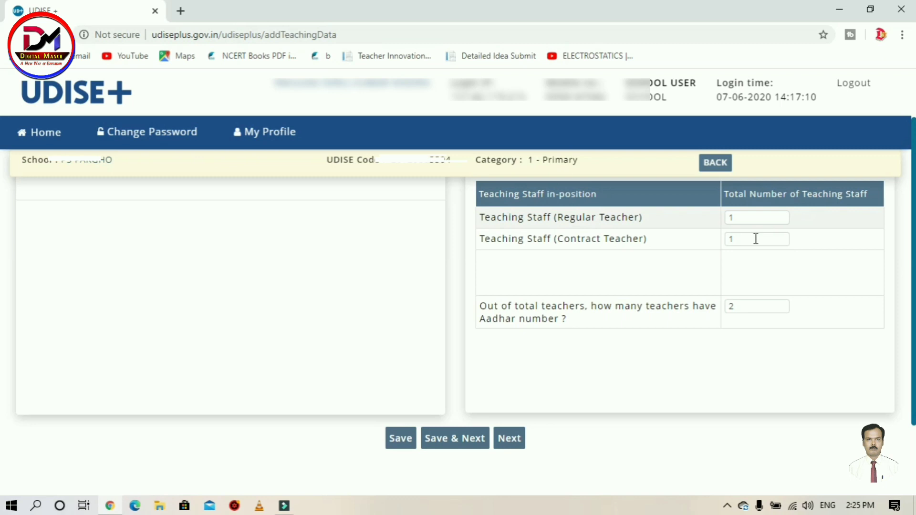
pyautogui.click(480, 442)
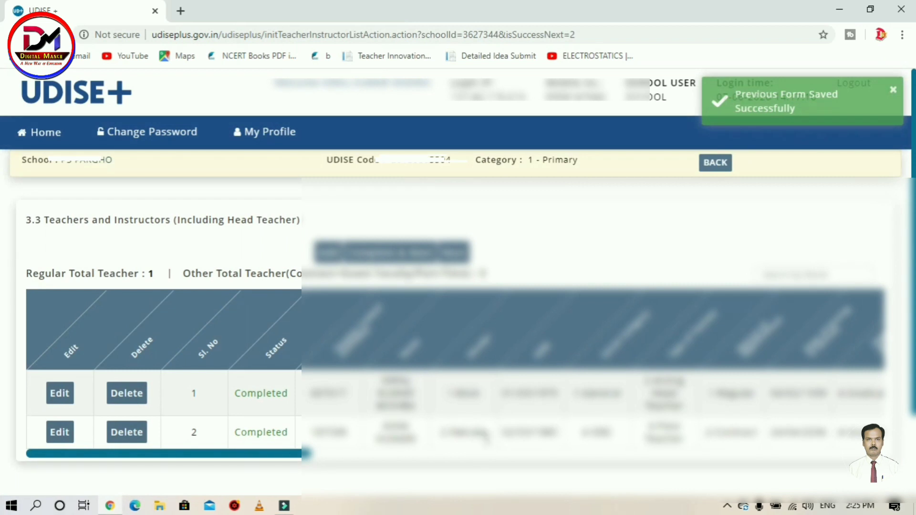
# Open the first teacher's record in the 3.3 Teachers and Instructors list, review its details and save it.
pyautogui.scroll(-2, 484, 439)
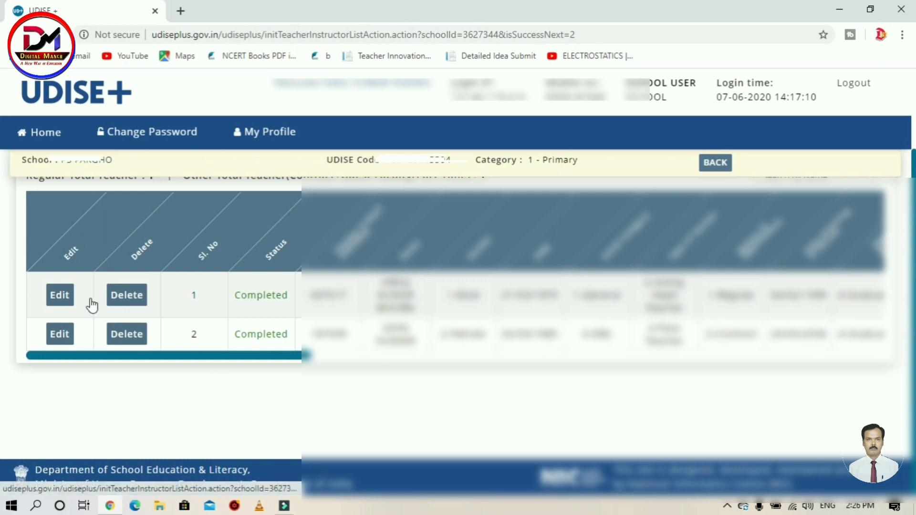
pyautogui.click(60, 296)
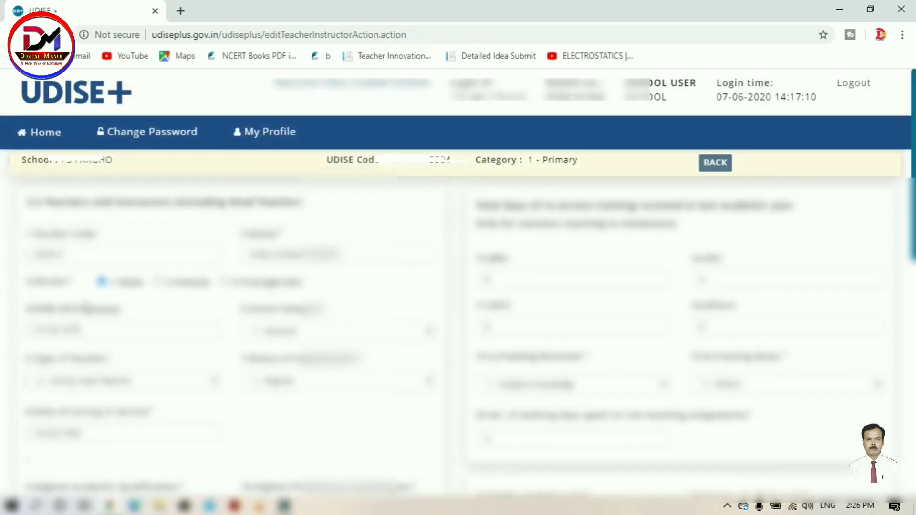
pyautogui.scroll(-5, 87, 308)
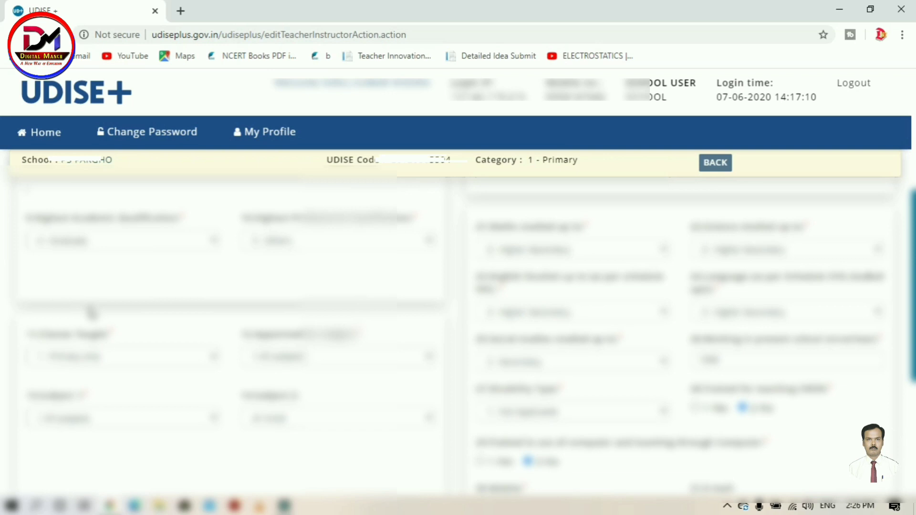
pyautogui.scroll(-3, 98, 356)
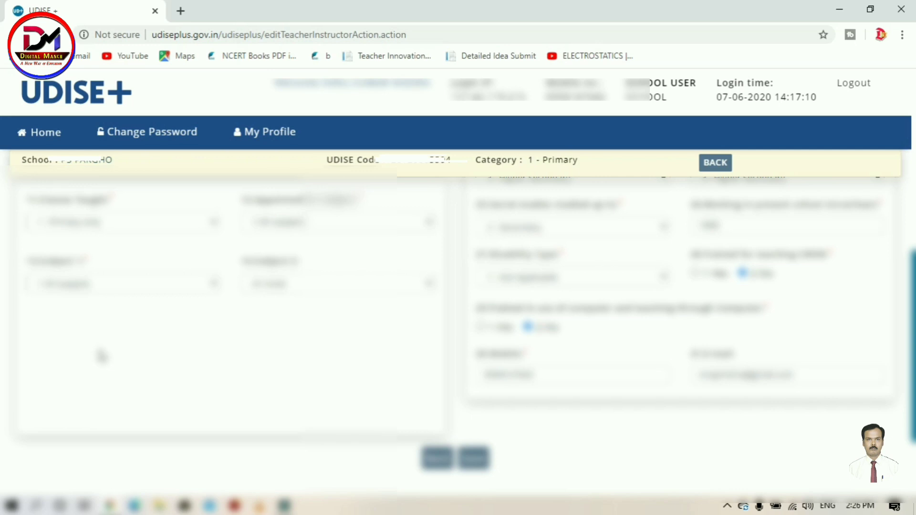
pyautogui.click(475, 470)
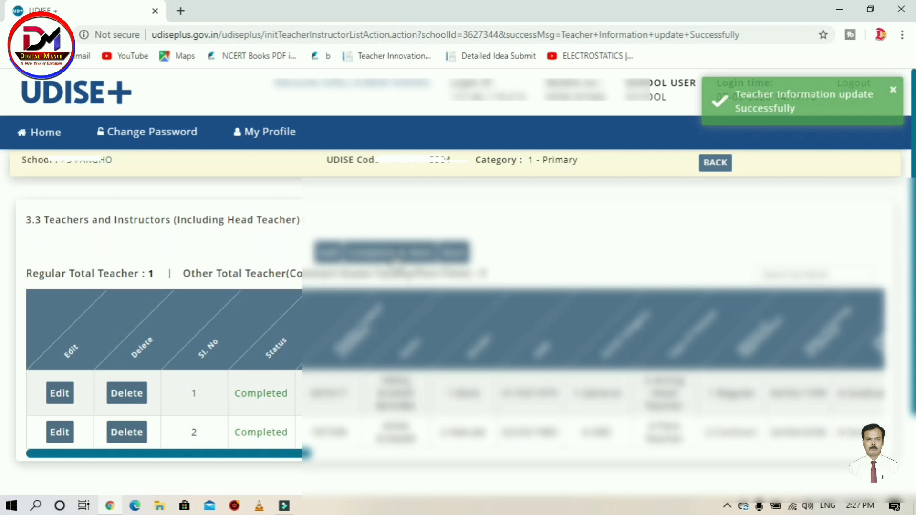
# Complete the 3.3 Teachers and Instructors section and continue to the New Admission, Enrolment and Repeaters form.
pyautogui.click(394, 260)
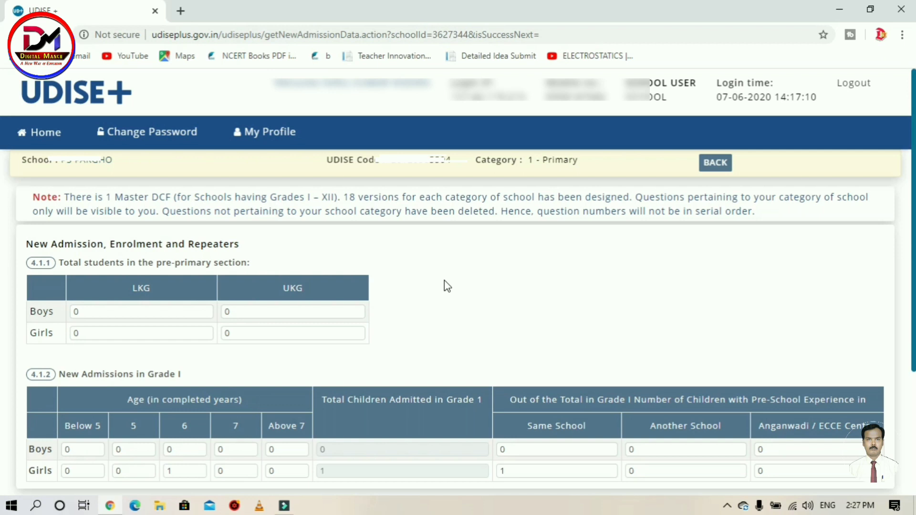
pyautogui.scroll(-2, 446, 285)
pyautogui.scroll(-2, 447, 286)
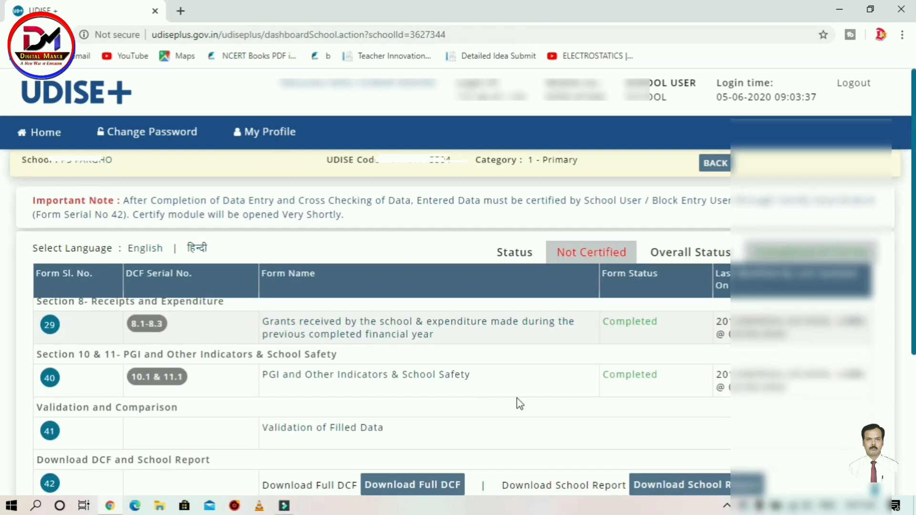
# Check the form statuses through to the end of the DCF form list and open Validation of Filled Data.
pyautogui.scroll(20, 634, 414)
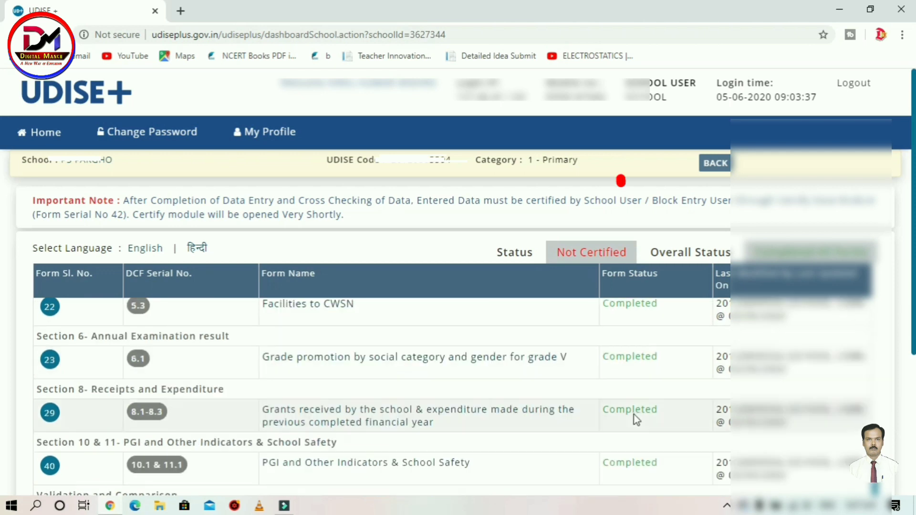
pyautogui.scroll(-9, 640, 406)
pyautogui.scroll(-10, 642, 401)
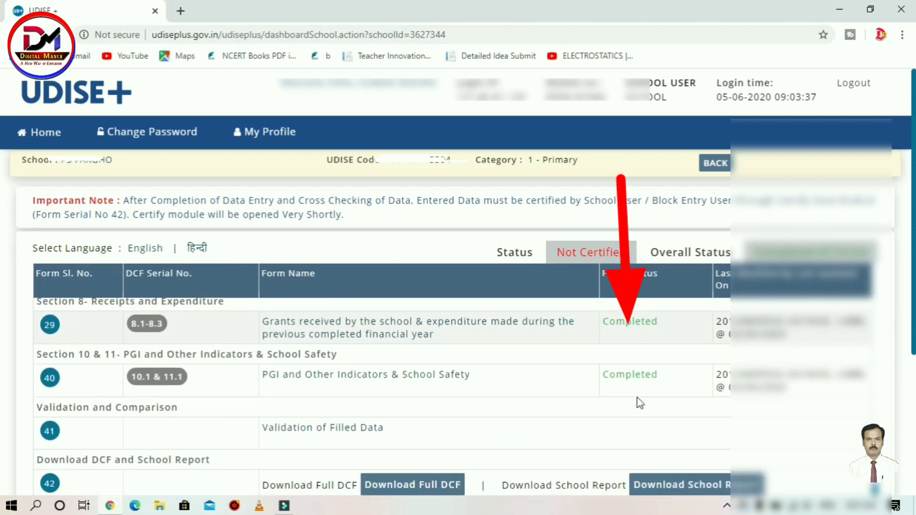
pyautogui.scroll(-1, 637, 398)
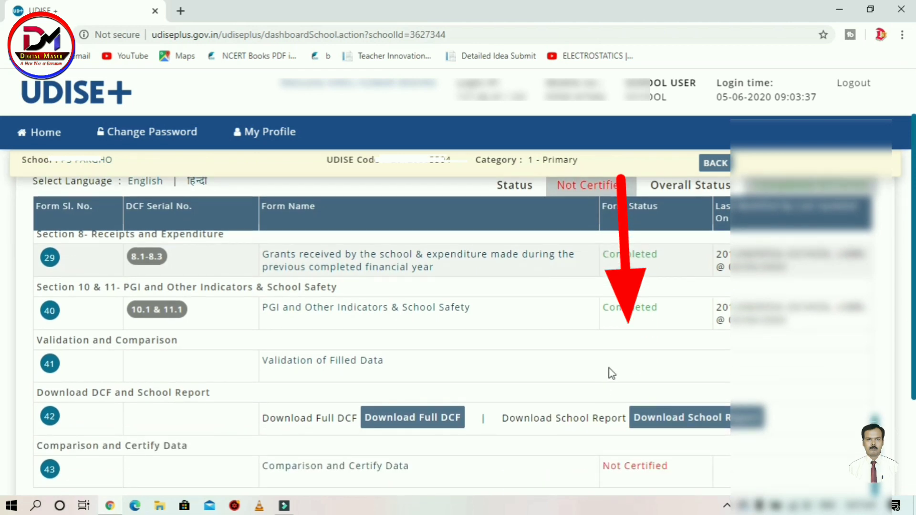
pyautogui.scroll(-1, 662, 345)
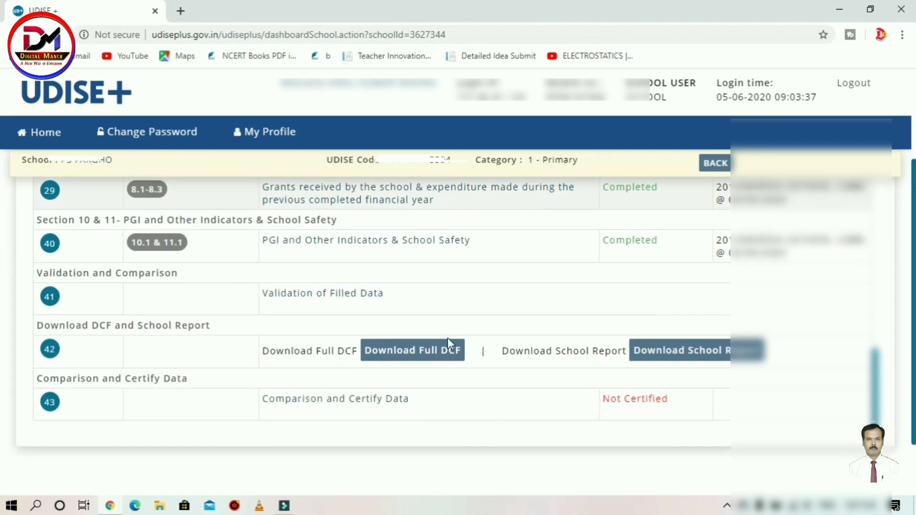
pyautogui.click(352, 295)
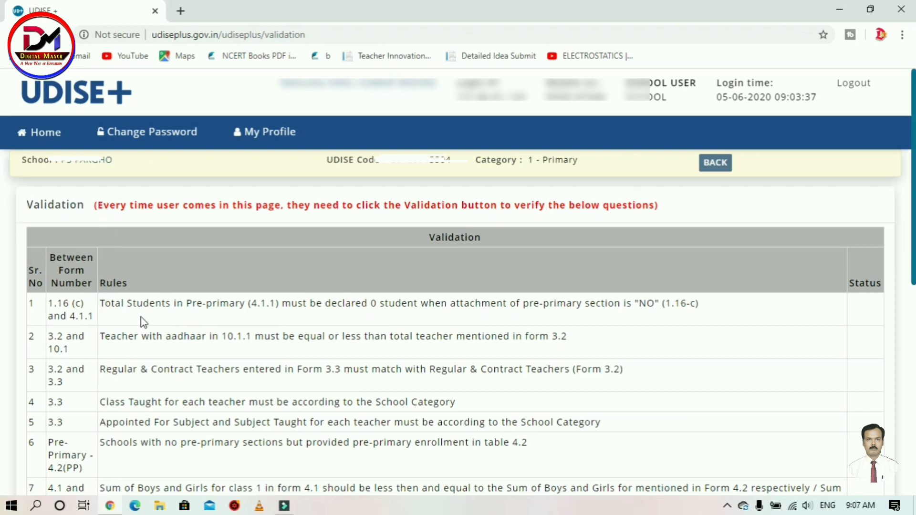
# Read through the cross-form validation rules and run the validation of the filled data.
pyautogui.scroll(-1, 571, 344)
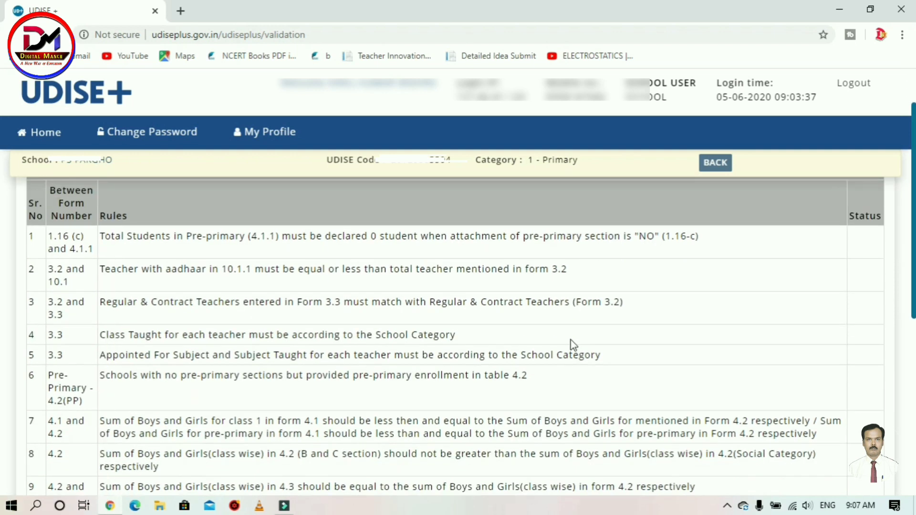
pyautogui.scroll(-2, 571, 344)
pyautogui.scroll(-3, 574, 344)
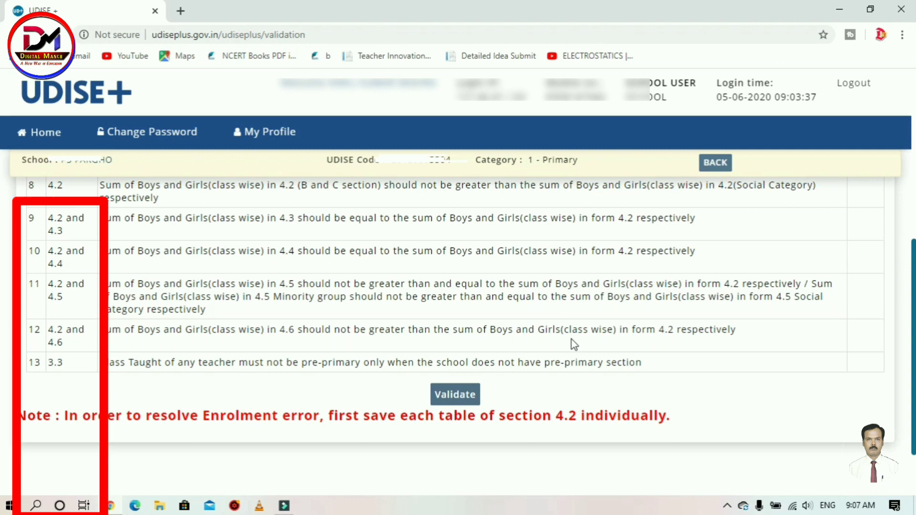
pyautogui.scroll(4, 574, 344)
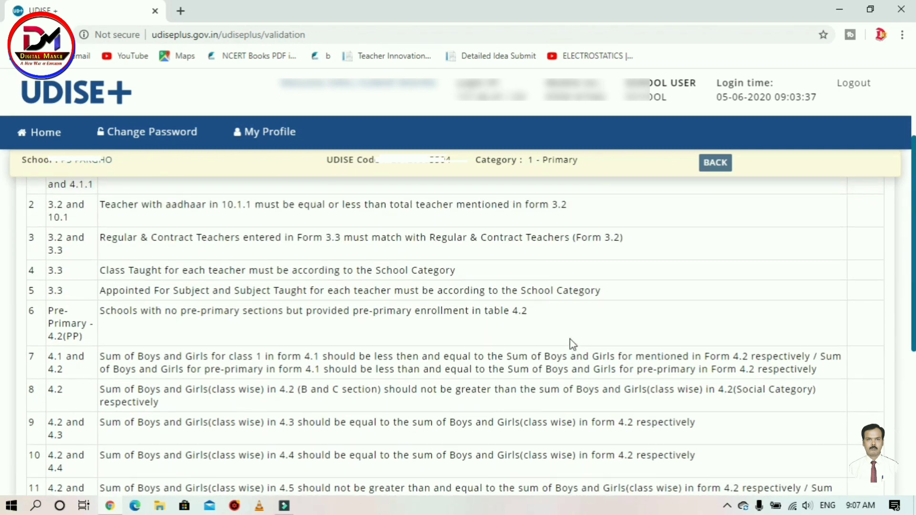
pyautogui.scroll(3, 574, 344)
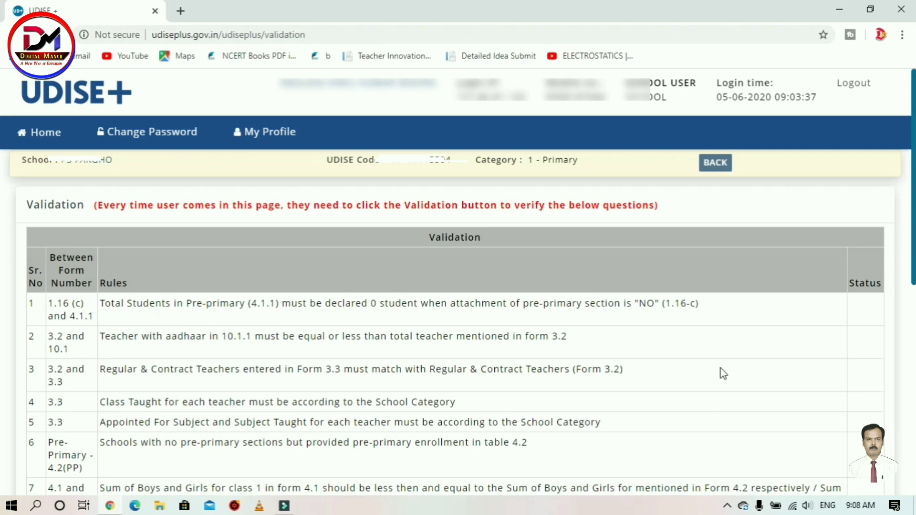
pyautogui.scroll(-8, 717, 363)
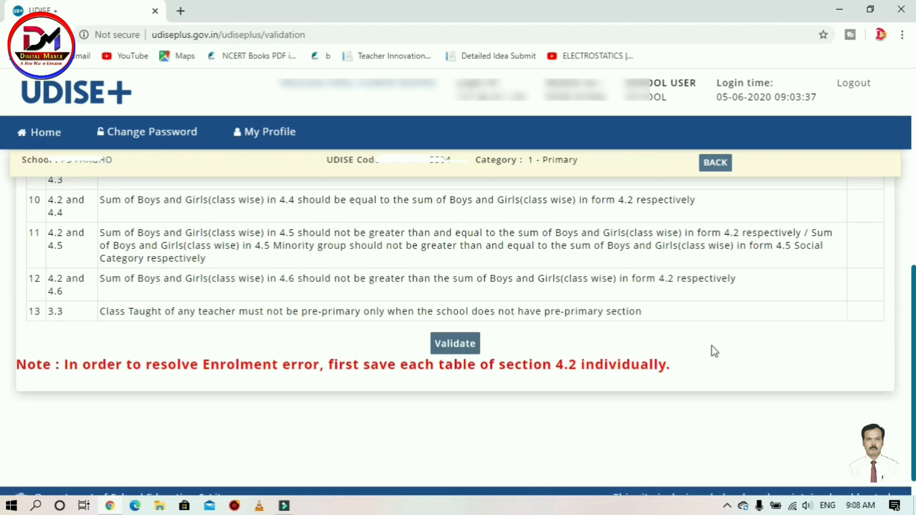
pyautogui.click(455, 329)
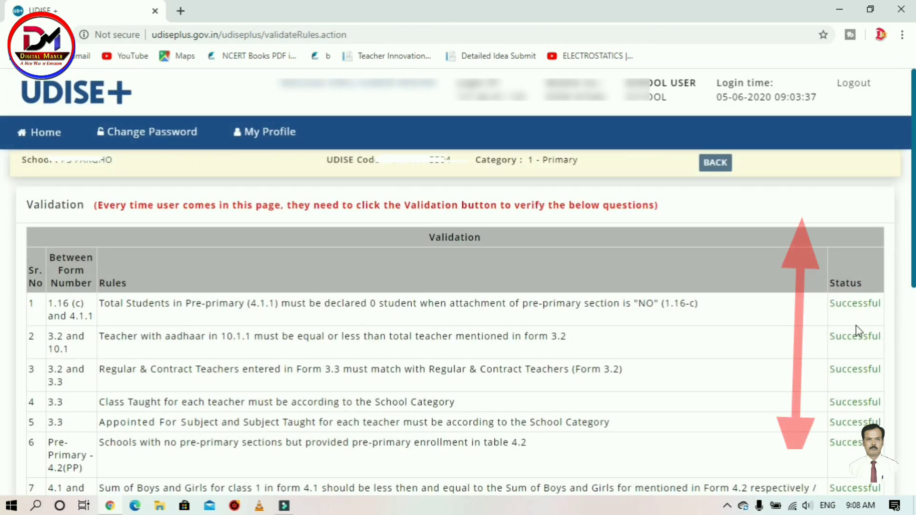
# Check the validation status of every rule and return to the DCF form list.
pyautogui.scroll(-3, 856, 329)
pyautogui.scroll(-5, 856, 325)
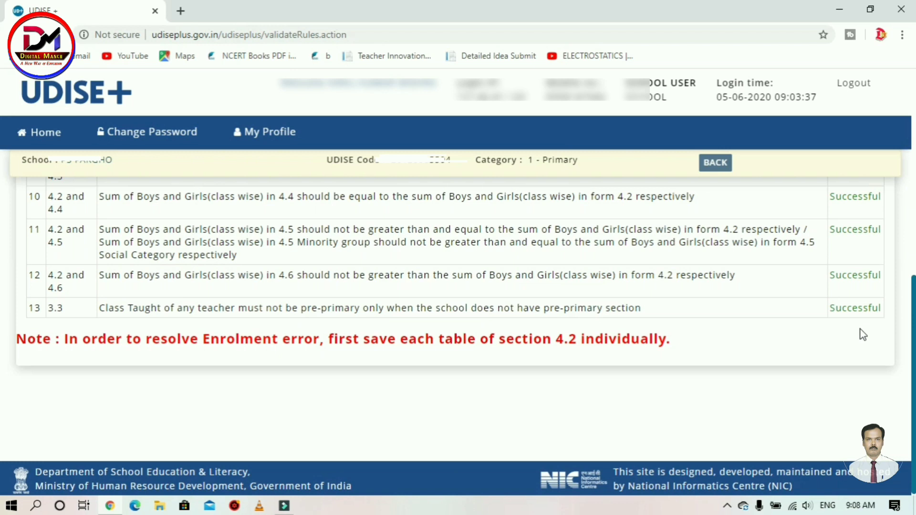
pyautogui.scroll(5, 862, 334)
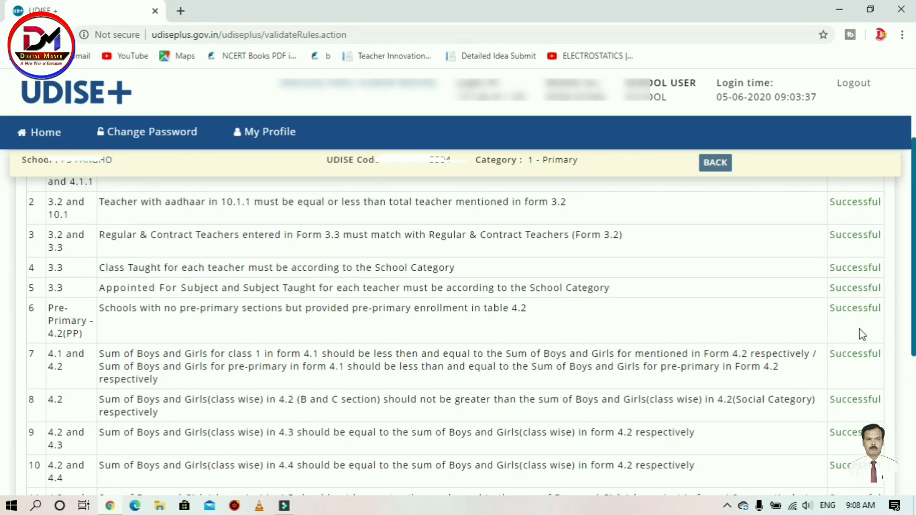
pyautogui.scroll(2, 860, 328)
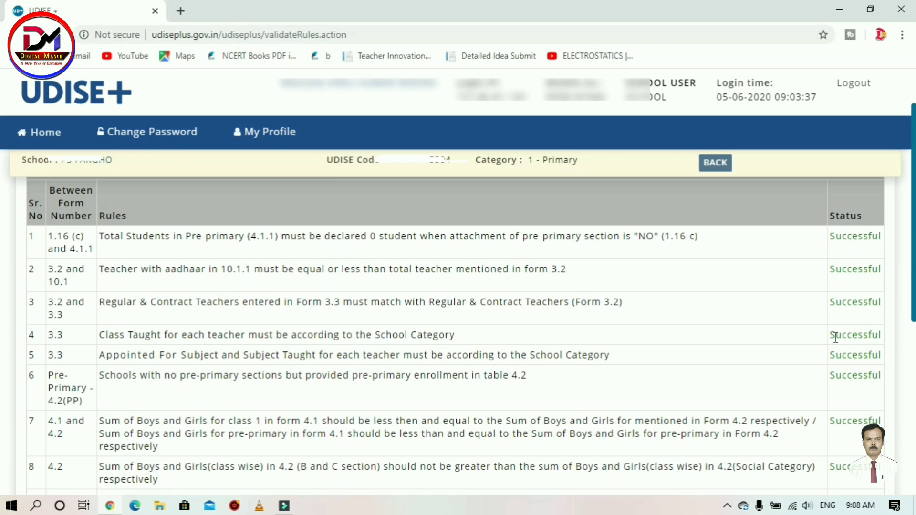
pyautogui.scroll(-3, 835, 337)
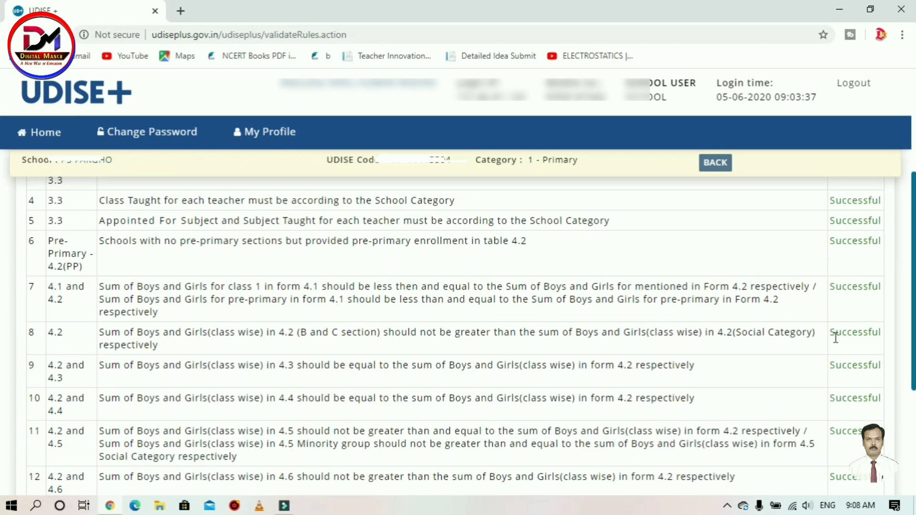
pyautogui.scroll(-2, 835, 338)
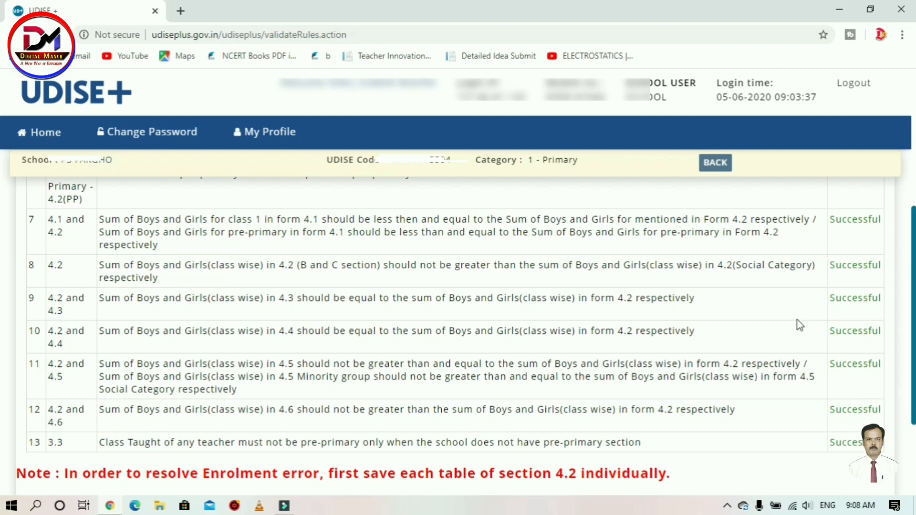
pyautogui.click(54, 133)
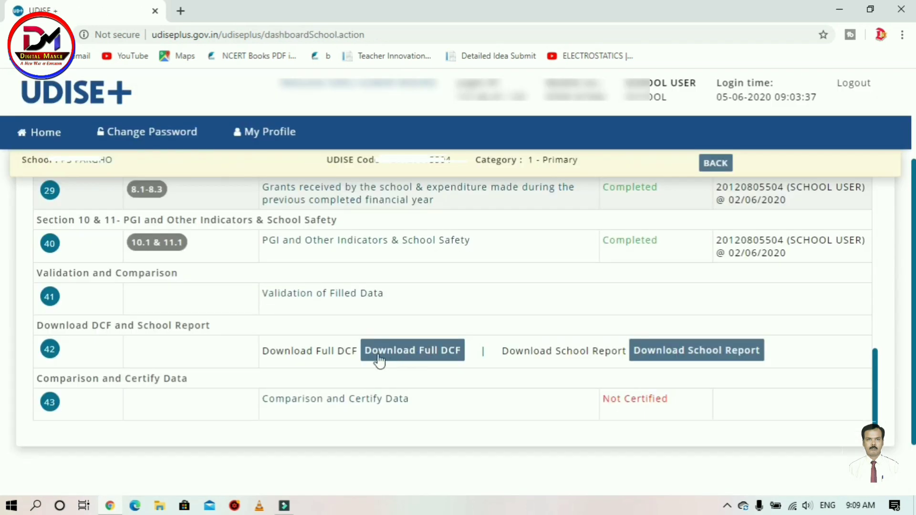
# Review the certification entry and the form statuses in the DCF form list, and log out of the portal.
pyautogui.scroll(-2, 415, 367)
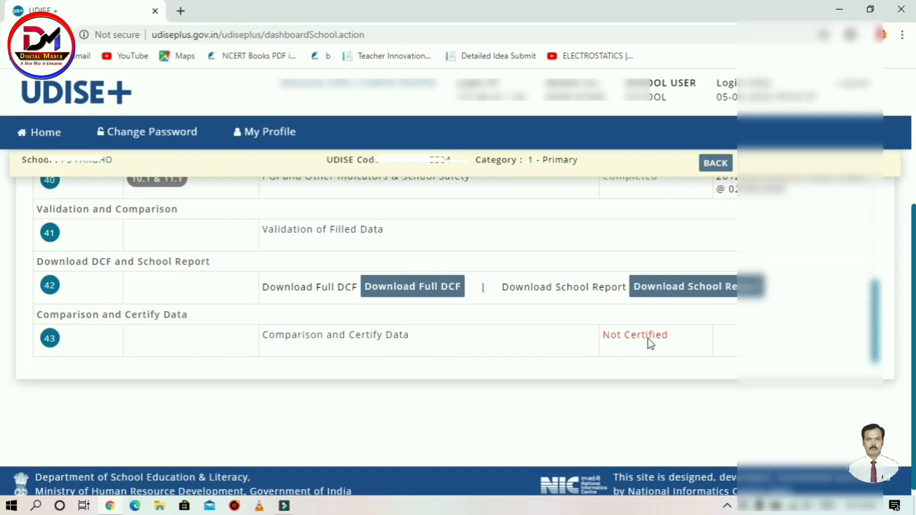
pyautogui.scroll(20, 648, 339)
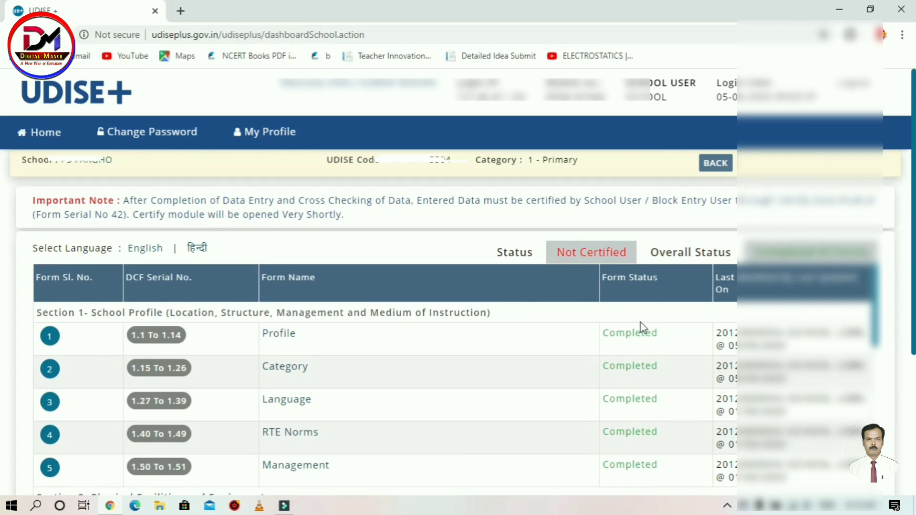
pyautogui.scroll(-20, 640, 323)
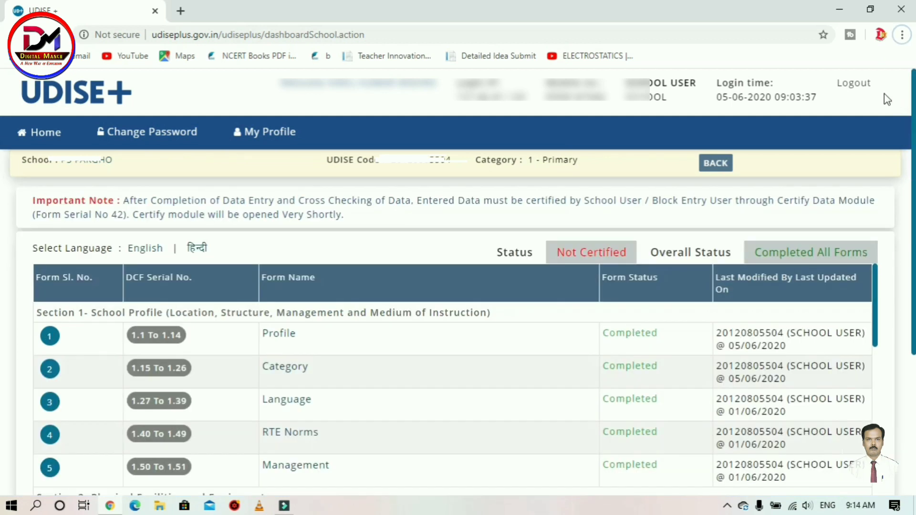
pyautogui.doubleClick(859, 85)
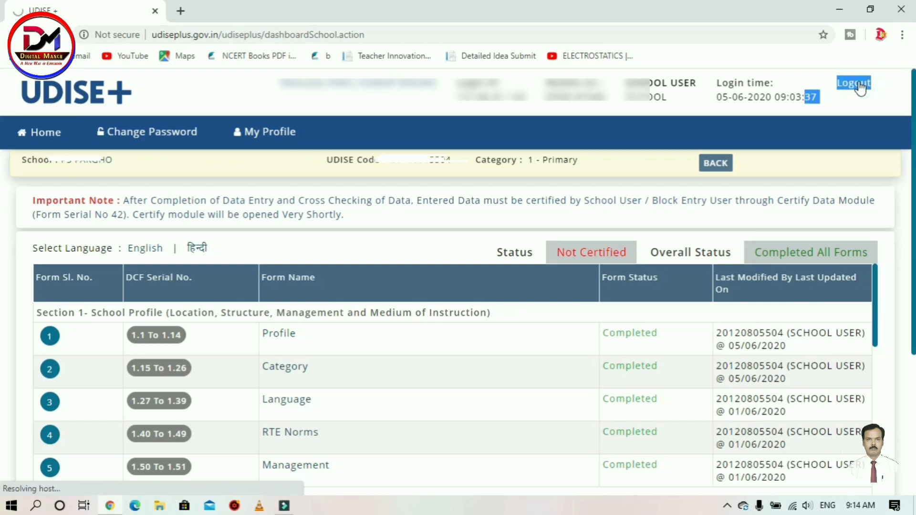